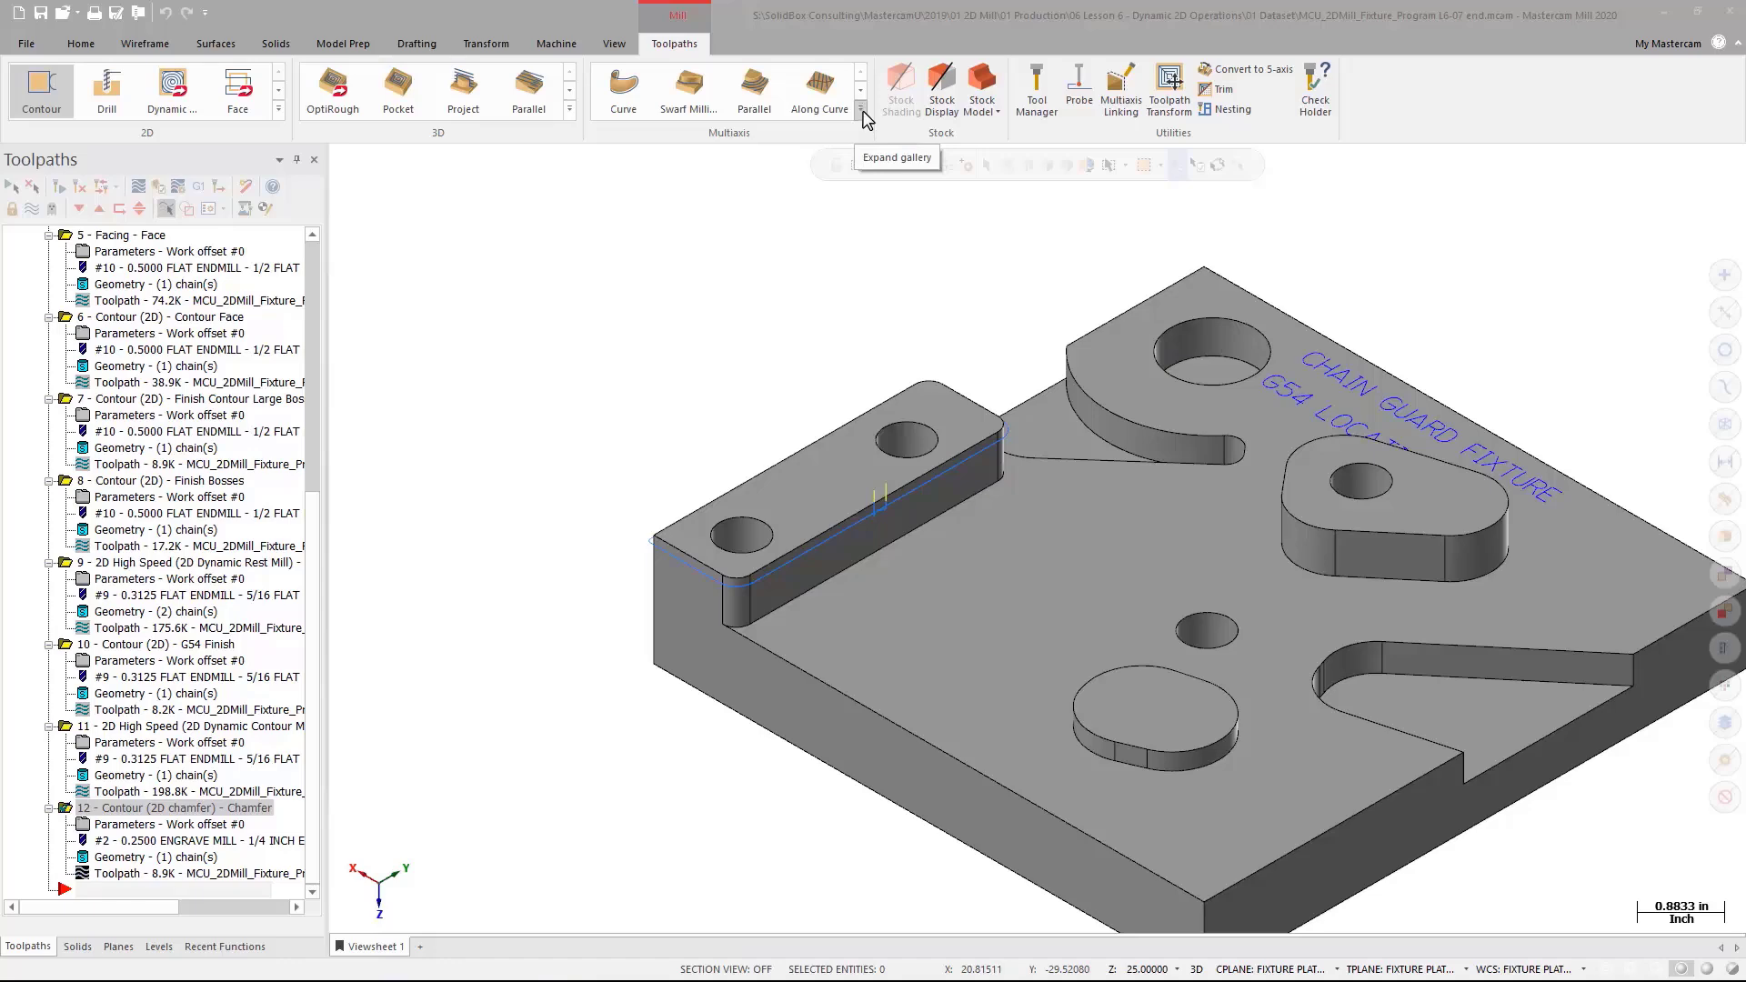
Create a multiaxis Deburr toolpath using the 3/8 BALL ENDMILL (tool 11) and the comment "Deburr".
{"action": "left_click", "coordinate": [861, 109]}
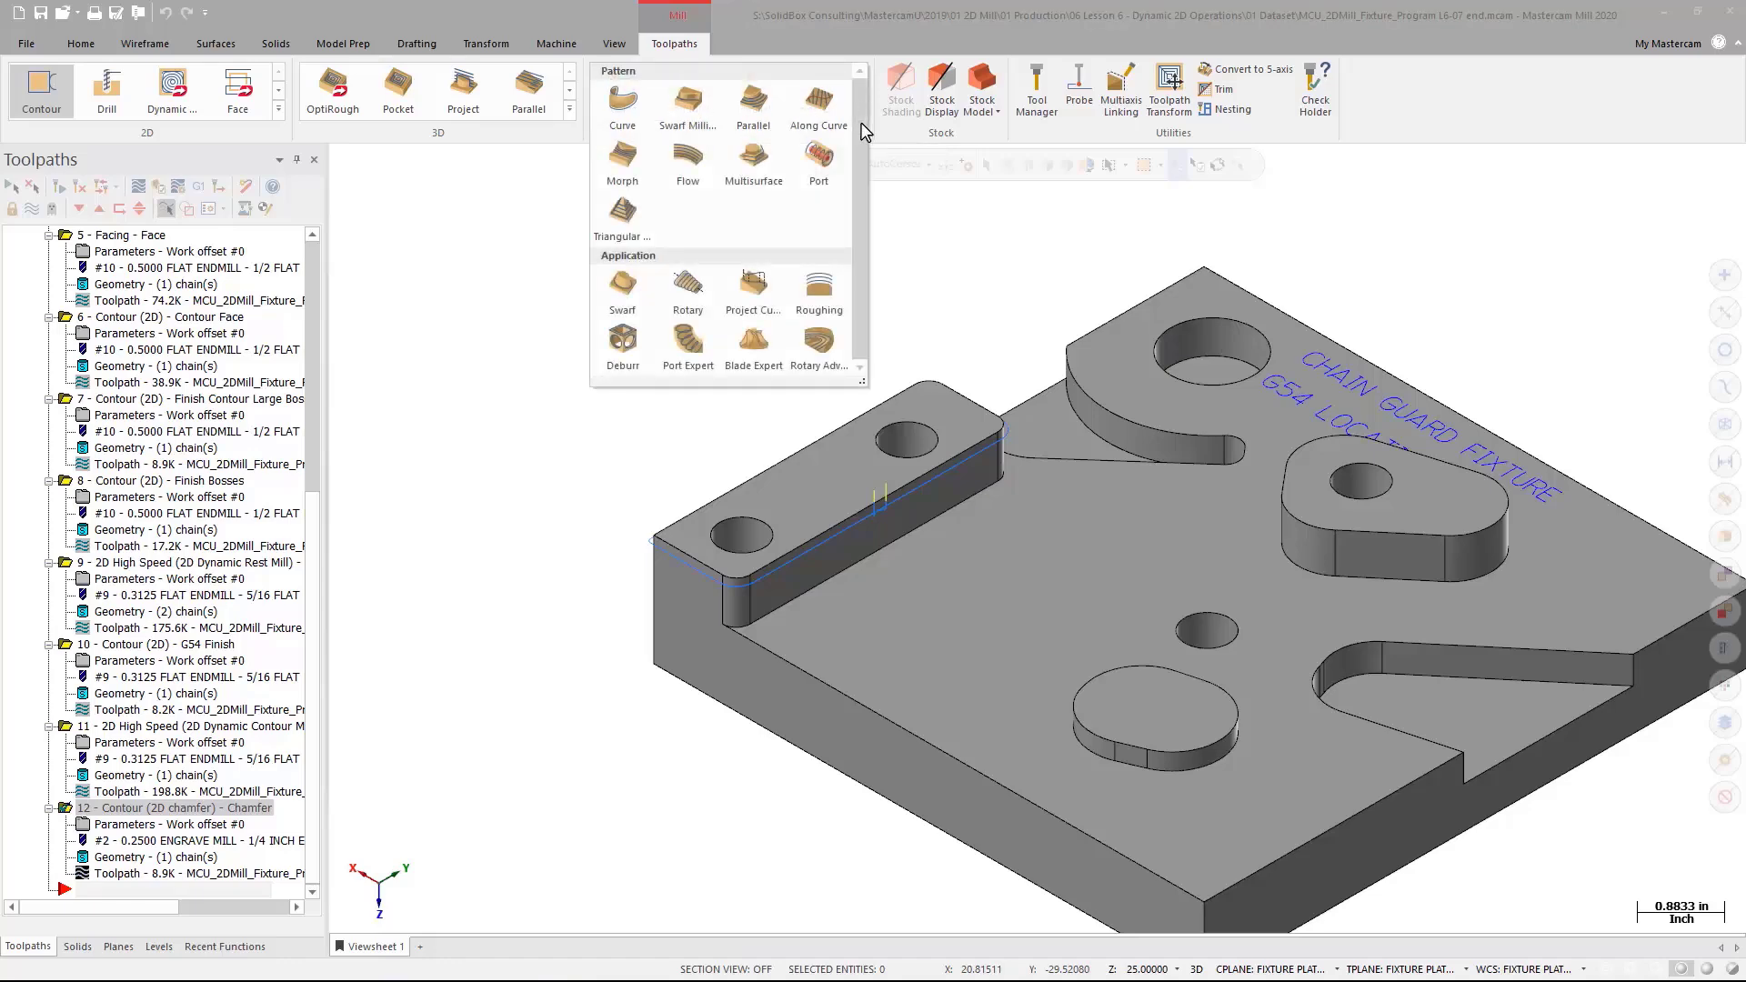
{"action": "left_click", "coordinate": [624, 342]}
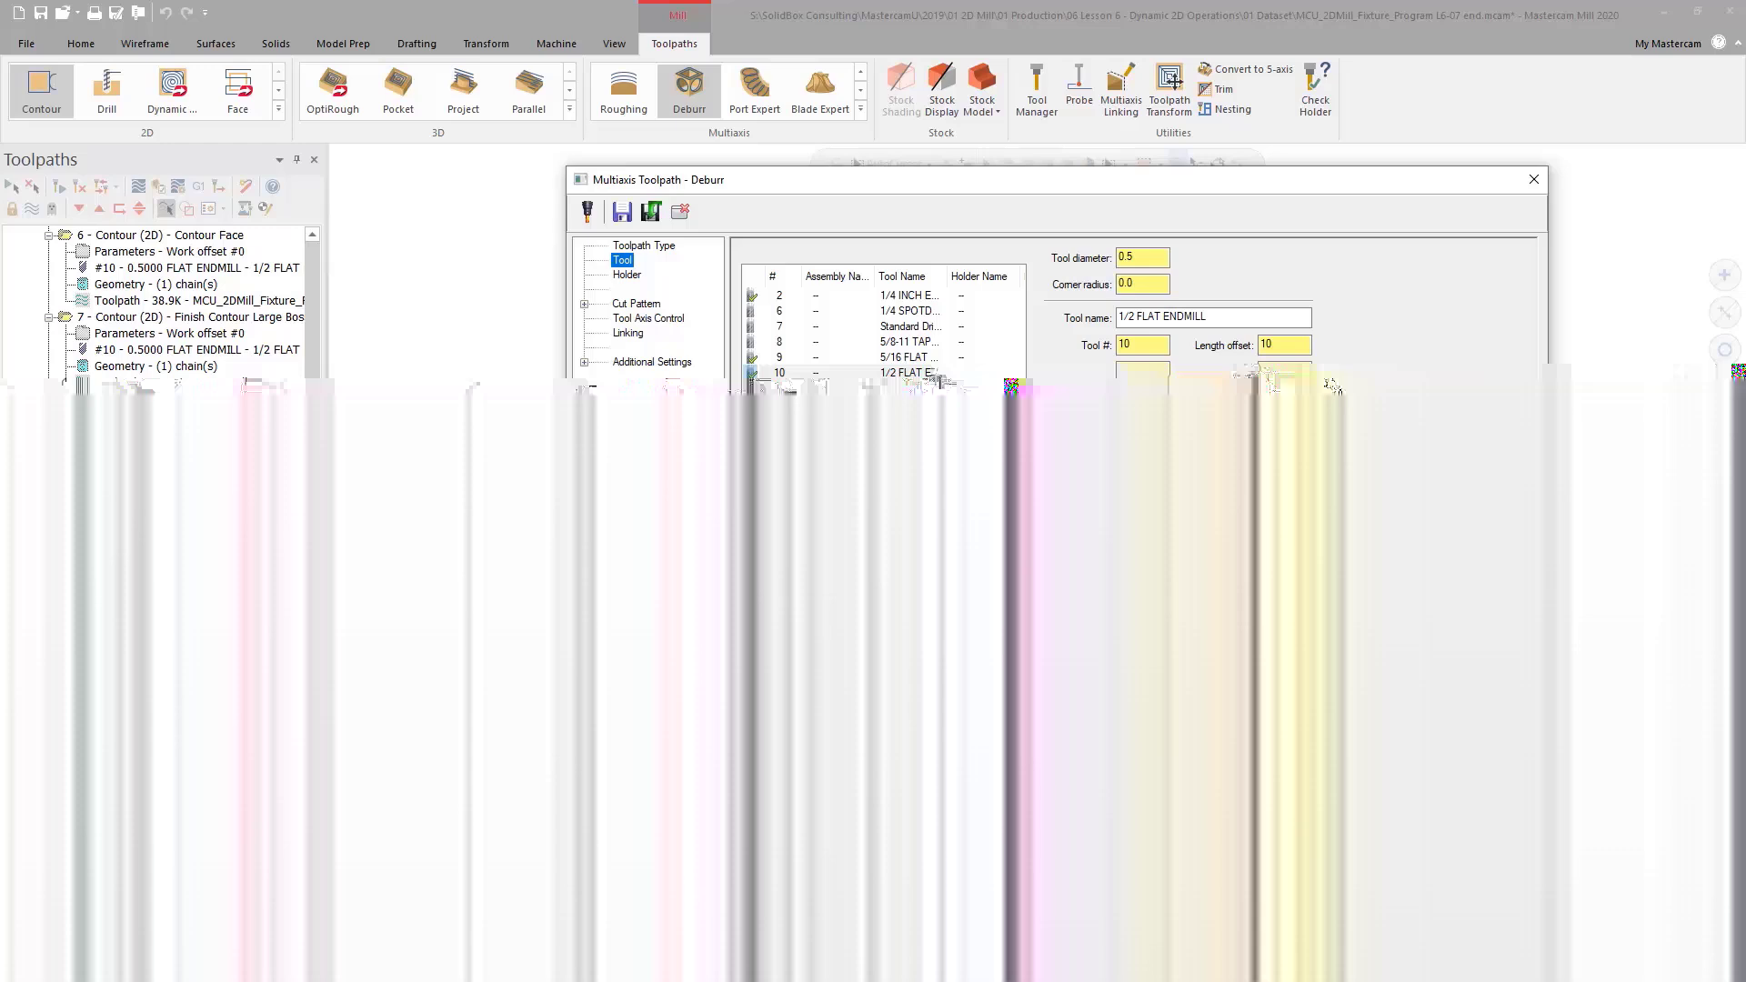
{"action": "left_click", "coordinate": [910, 387]}
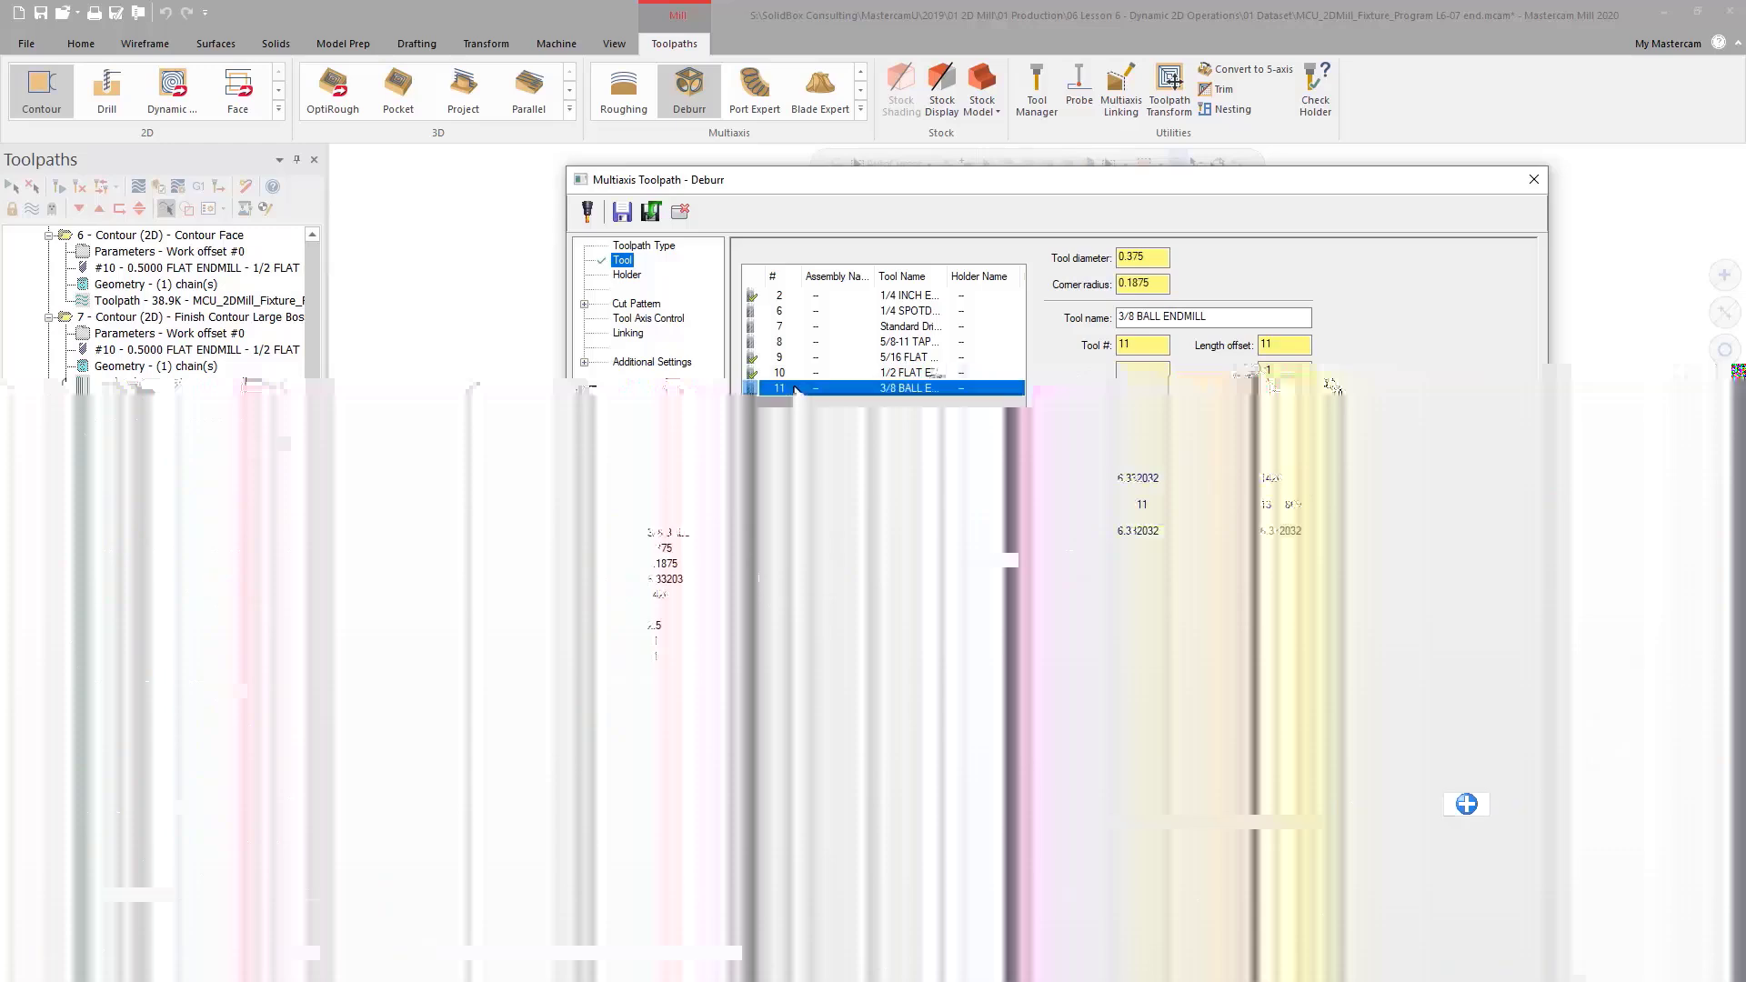
{"action": "left_click", "coordinate": [1074, 603]}
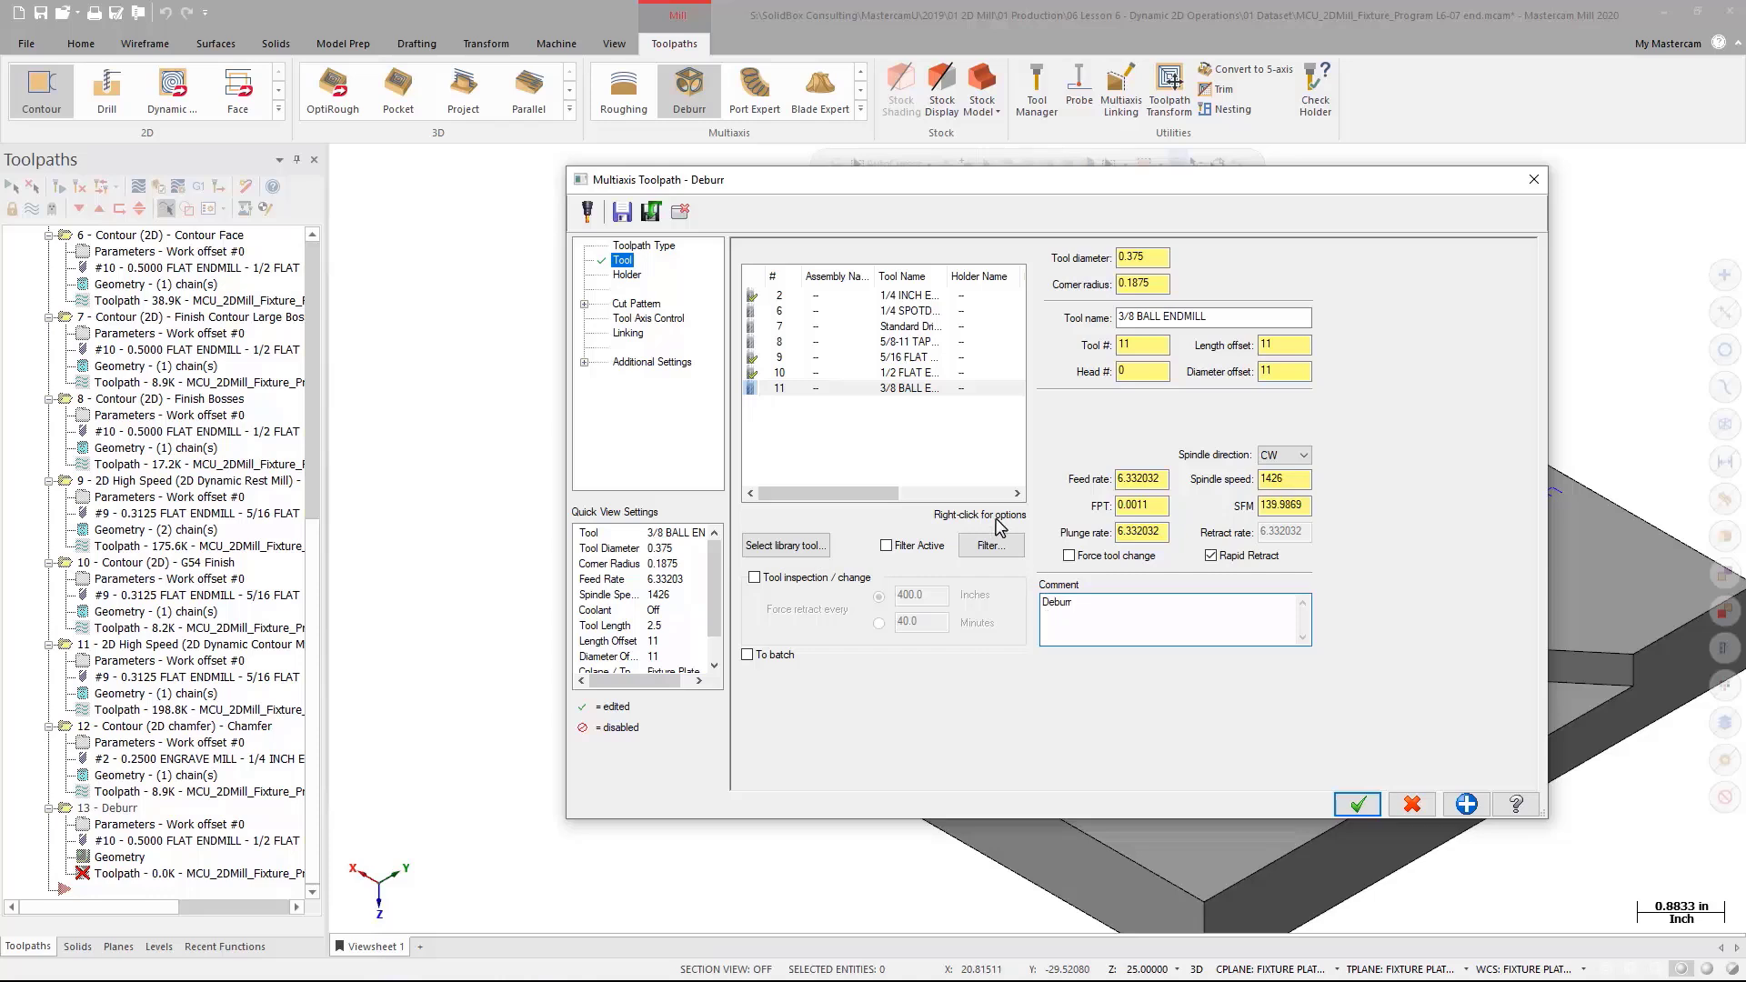
Assign all surfaces of the fixture plate as the part surfaces in the Deburr cut pattern.
{"action": "left_click", "coordinate": [639, 306]}
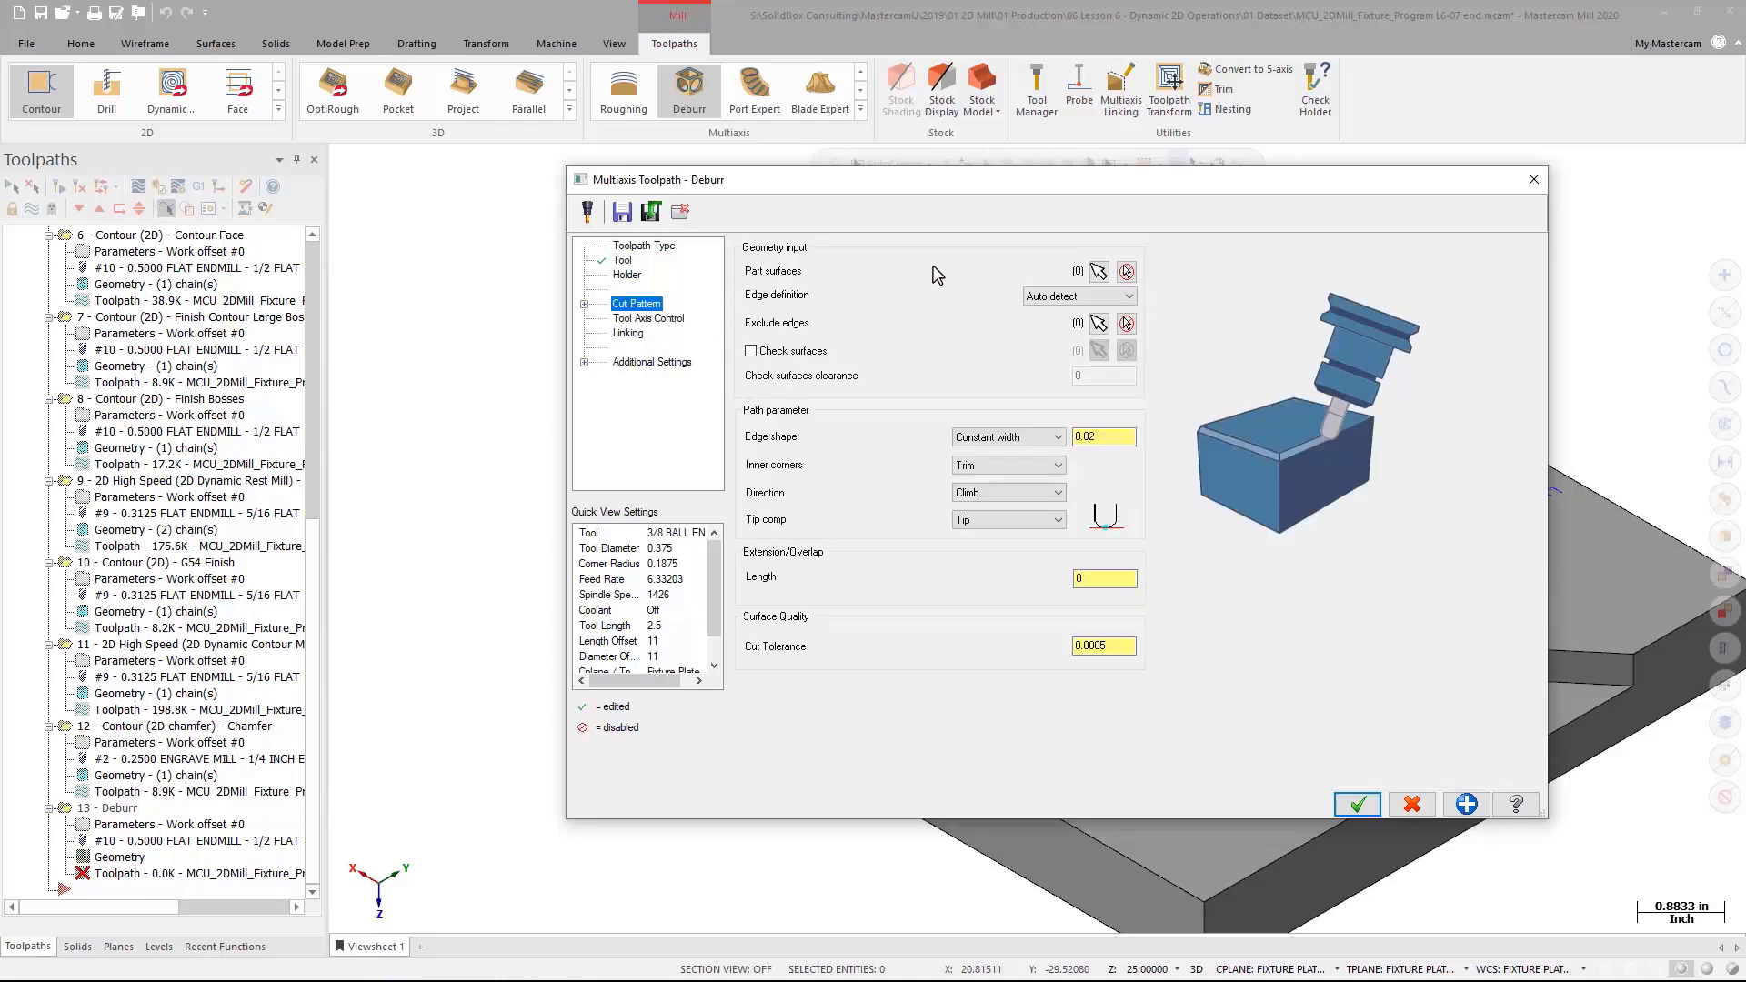
{"action": "left_click", "coordinate": [1099, 271]}
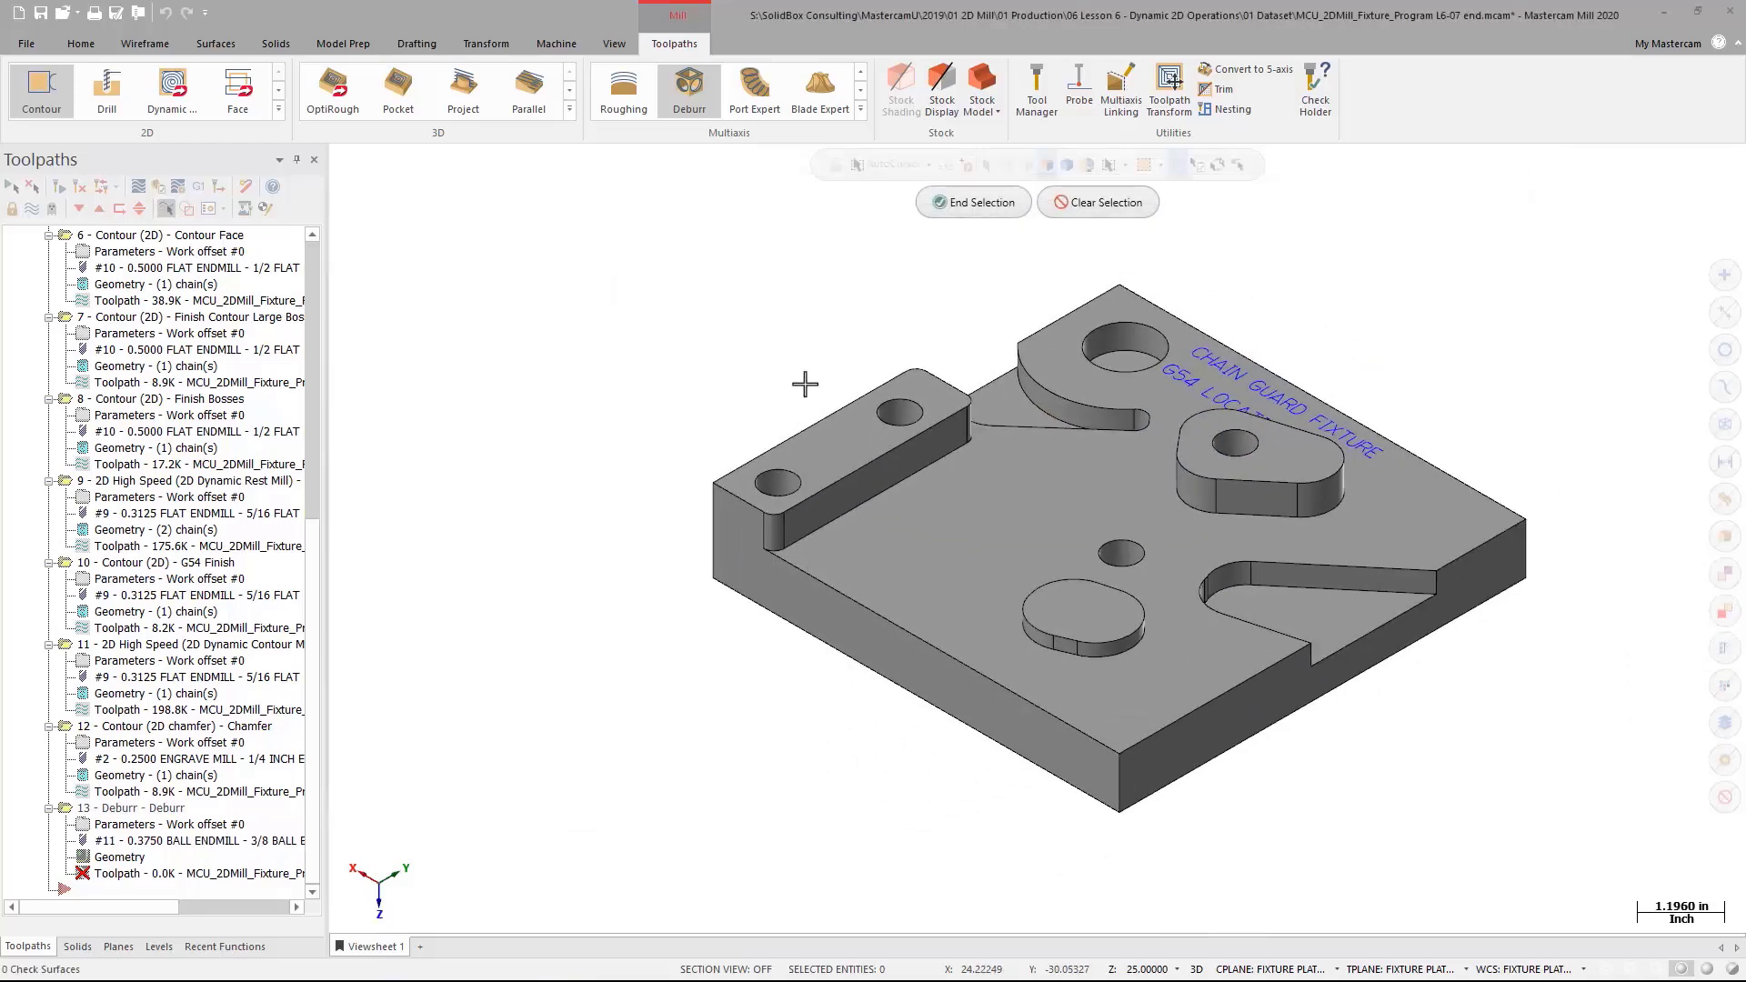
{"action": "left_click_drag", "start_coordinate": [640, 324], "coordinate": [1554, 823]}
{"action": "left_click_drag", "start_coordinate": [647, 256], "coordinate": [1568, 798]}
{"action": "left_click", "coordinate": [988, 206]}
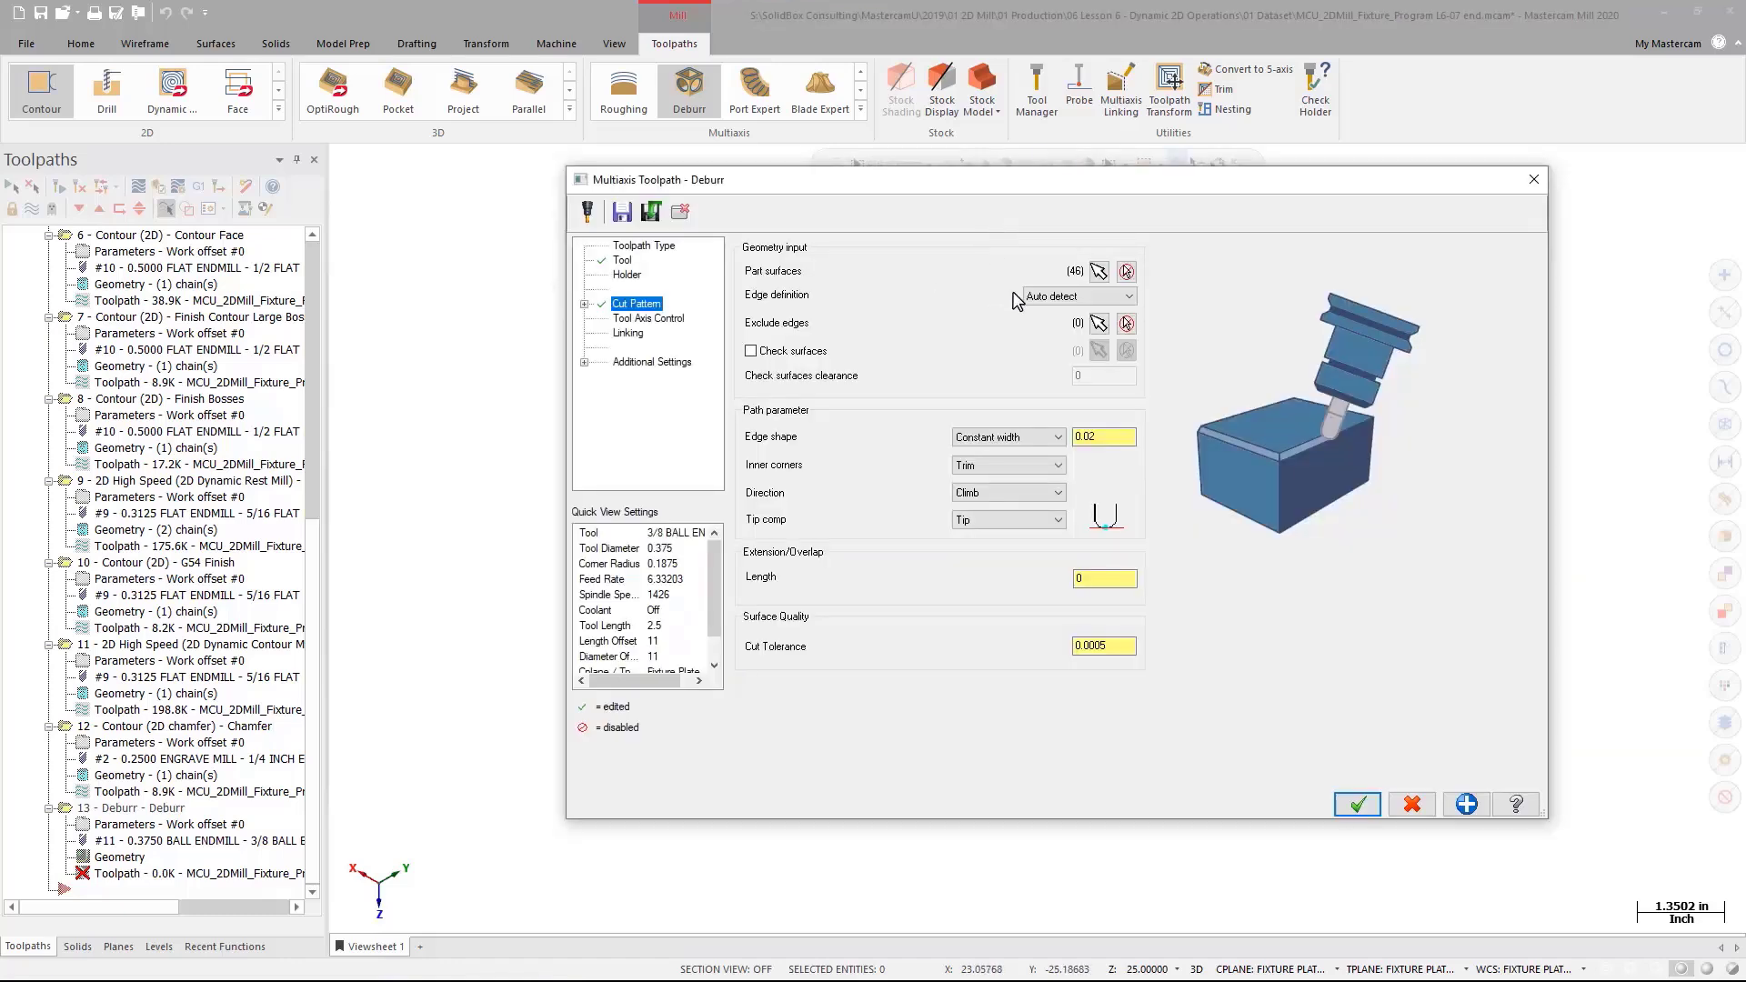
Set the edge definition to User defined and chain the top edge loops of the small oval boss and the larger boss.
{"action": "left_click", "coordinate": [1053, 300]}
{"action": "left_click", "coordinate": [1066, 328]}
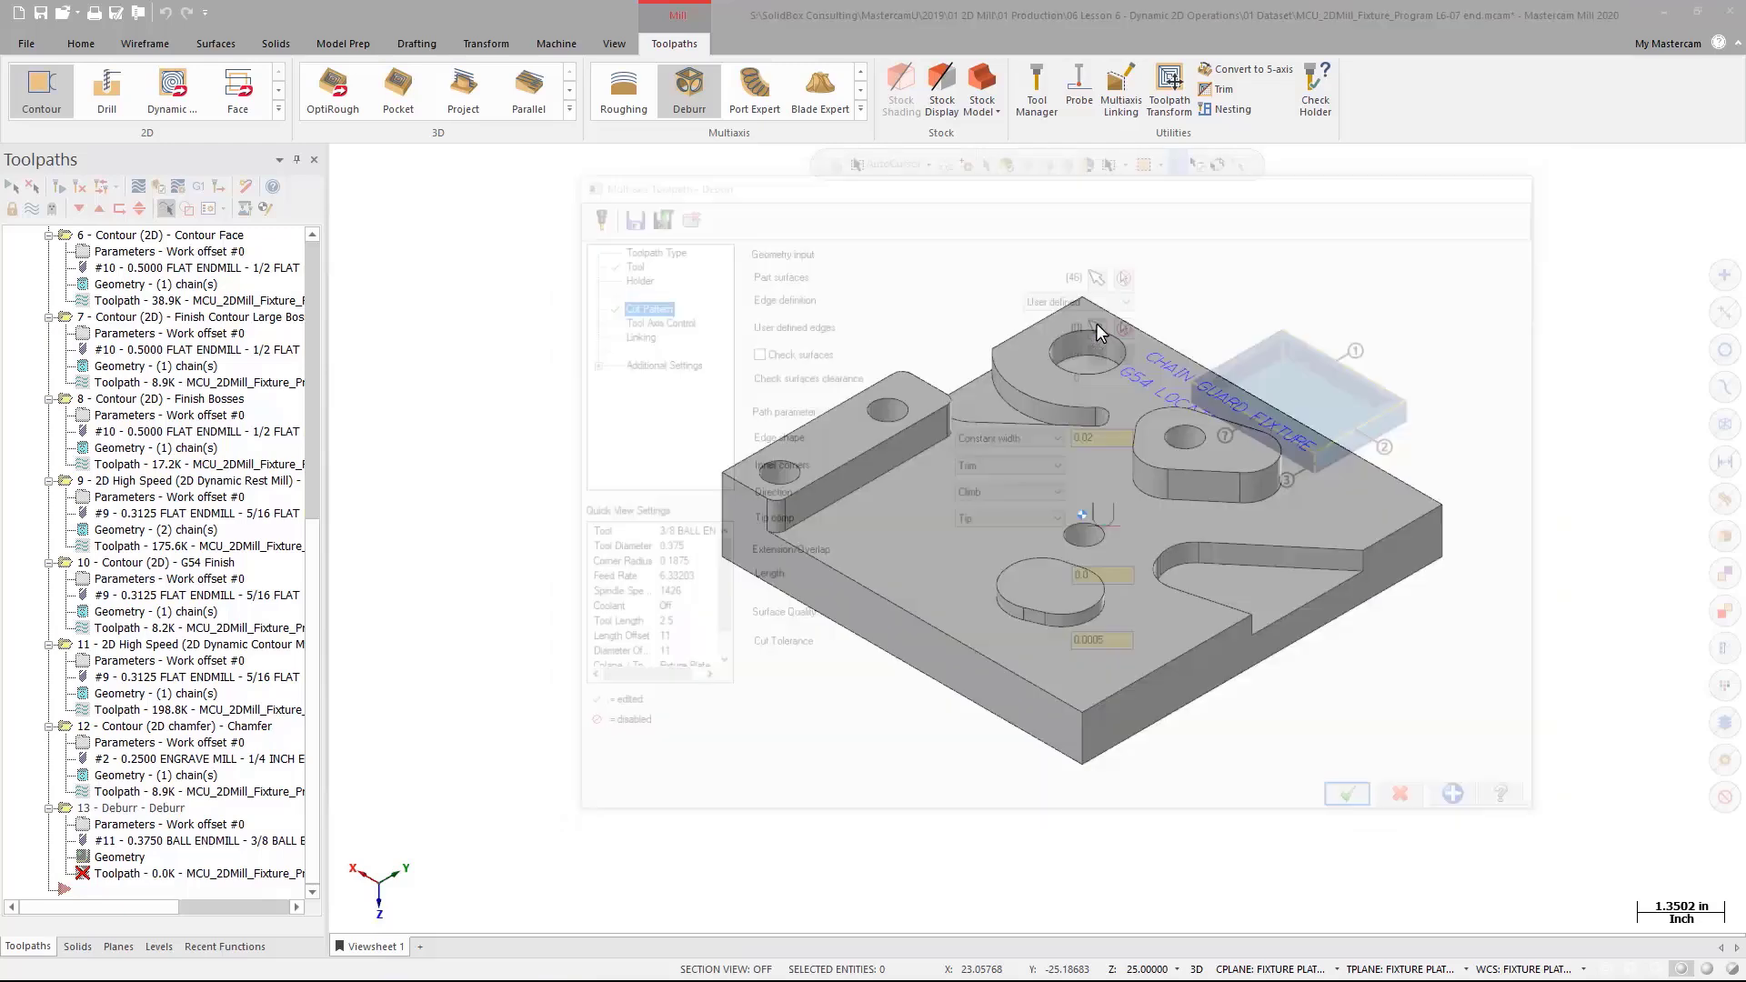
{"action": "left_click", "coordinate": [1098, 323]}
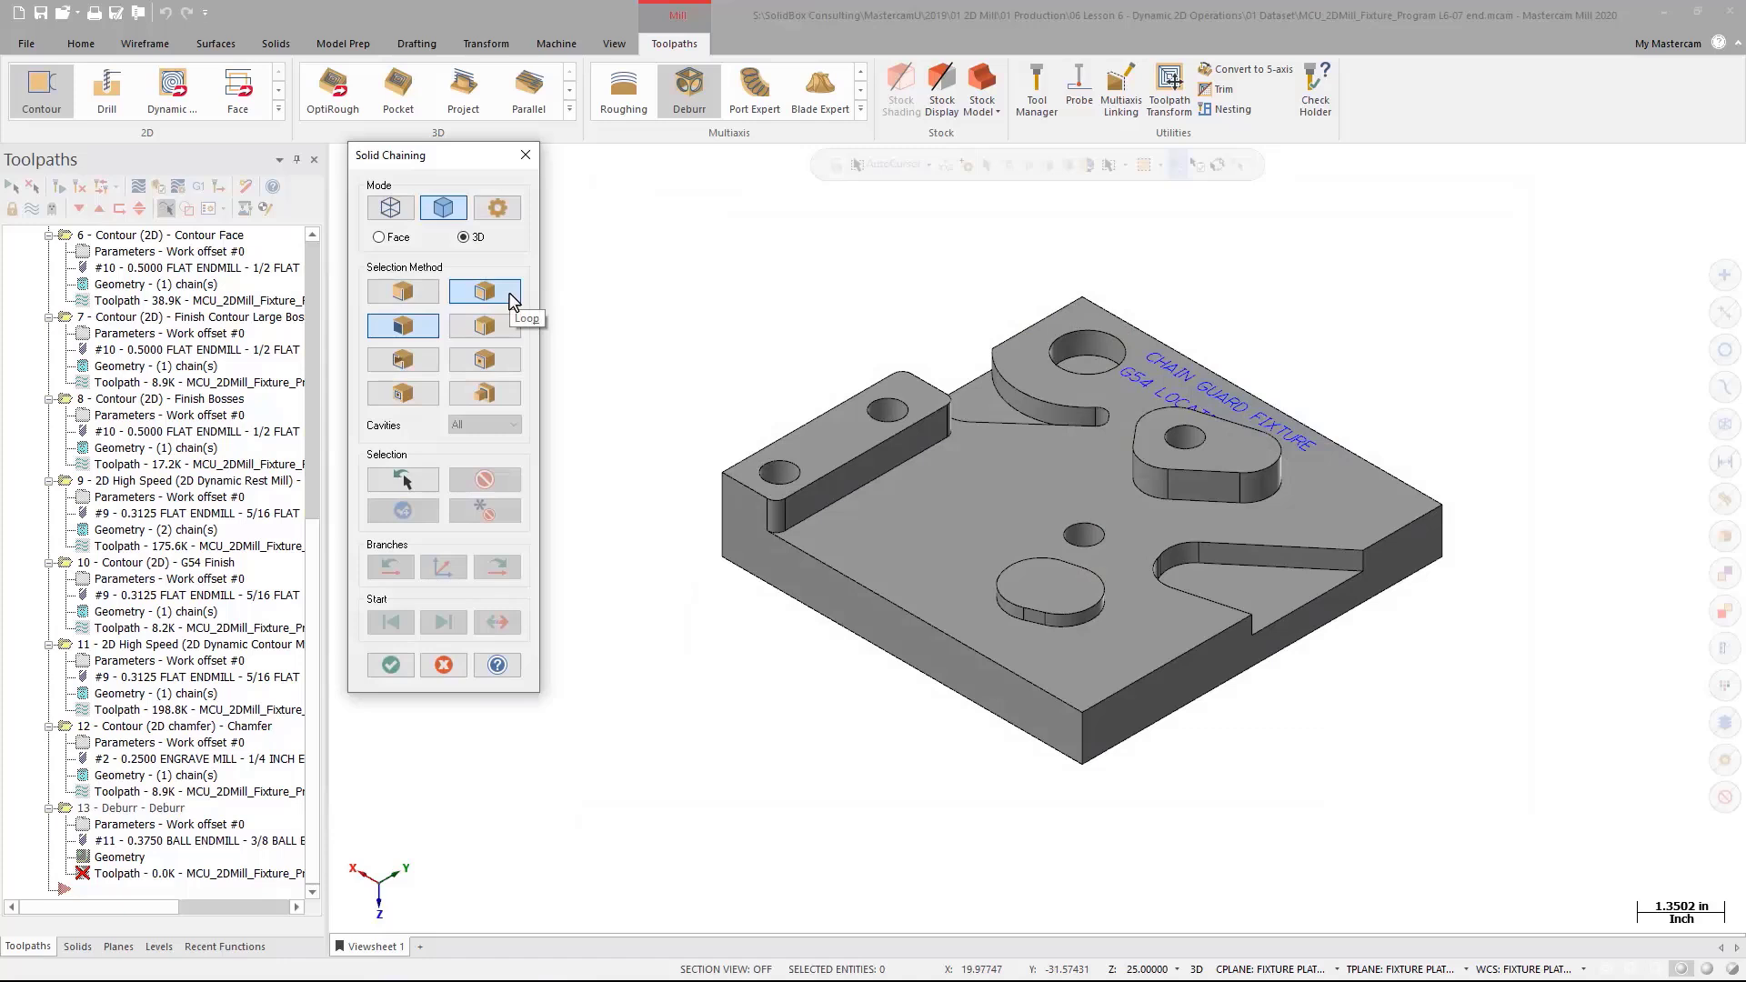
{"action": "left_click", "coordinate": [1036, 609]}
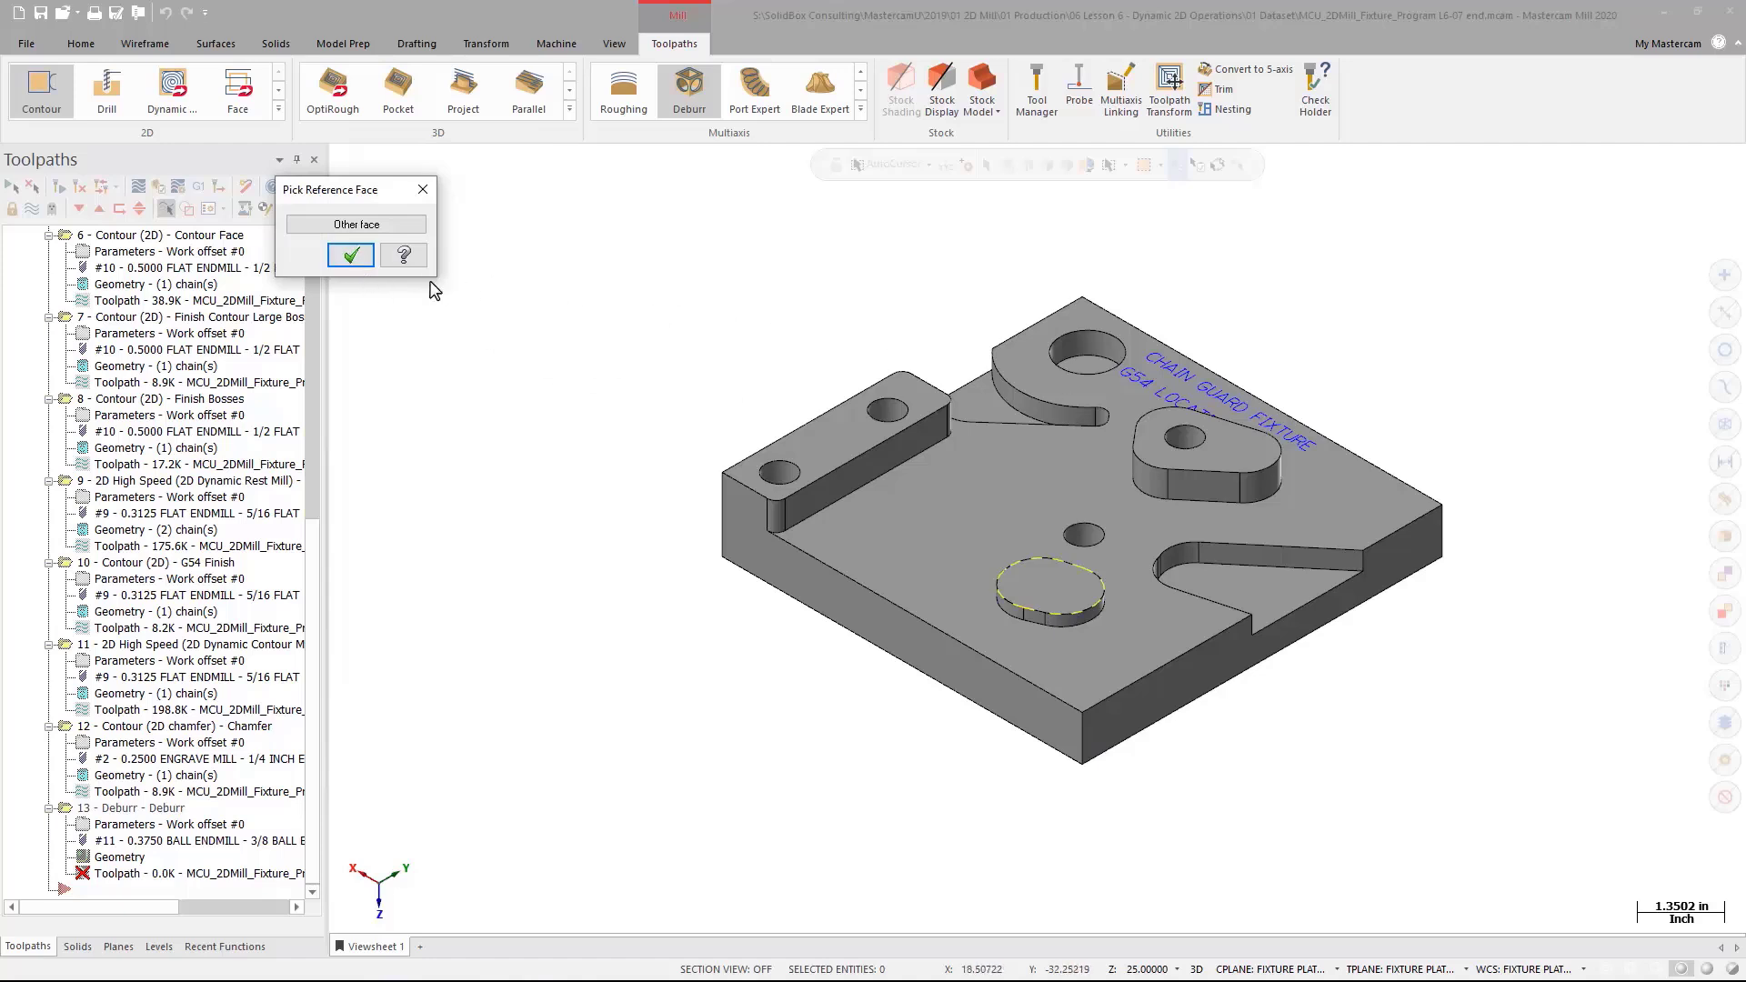
{"action": "left_click", "coordinate": [351, 255]}
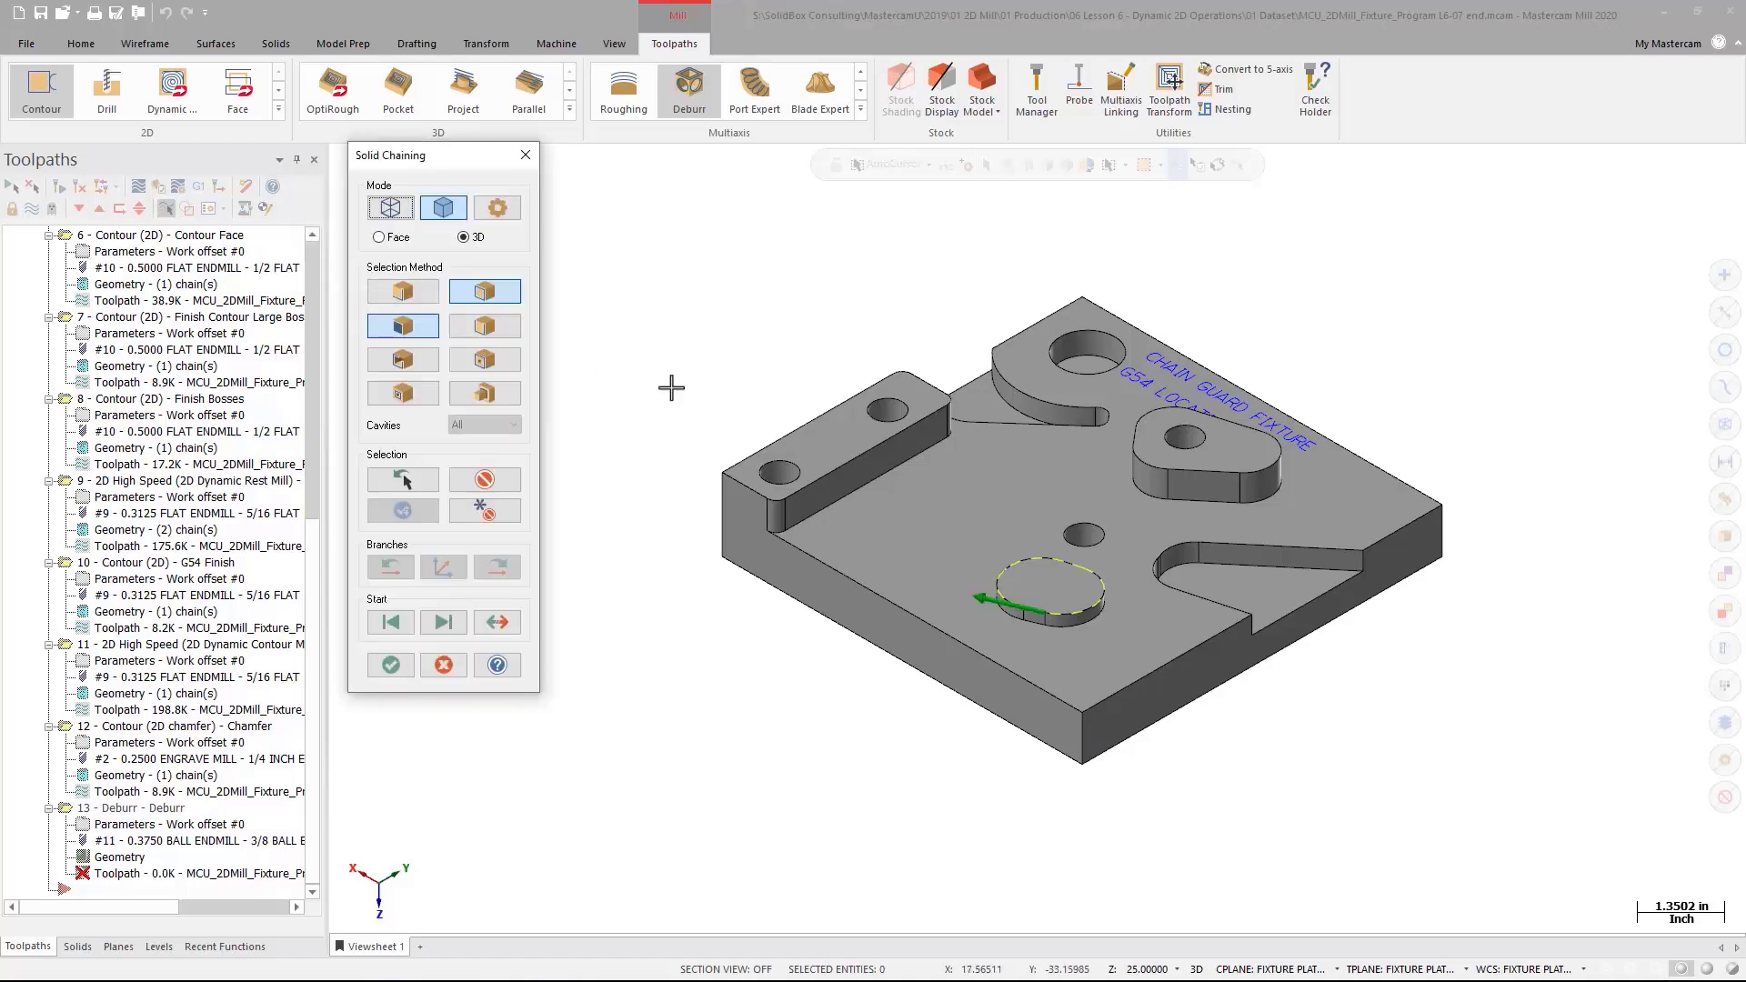
{"action": "left_click", "coordinate": [1191, 472]}
{"action": "left_click", "coordinate": [351, 255]}
{"action": "left_click", "coordinate": [390, 665]}
Review the two user-defined edge loops and reverse the chain direction on the small oval boss.
{"action": "left_click", "coordinate": [1099, 323]}
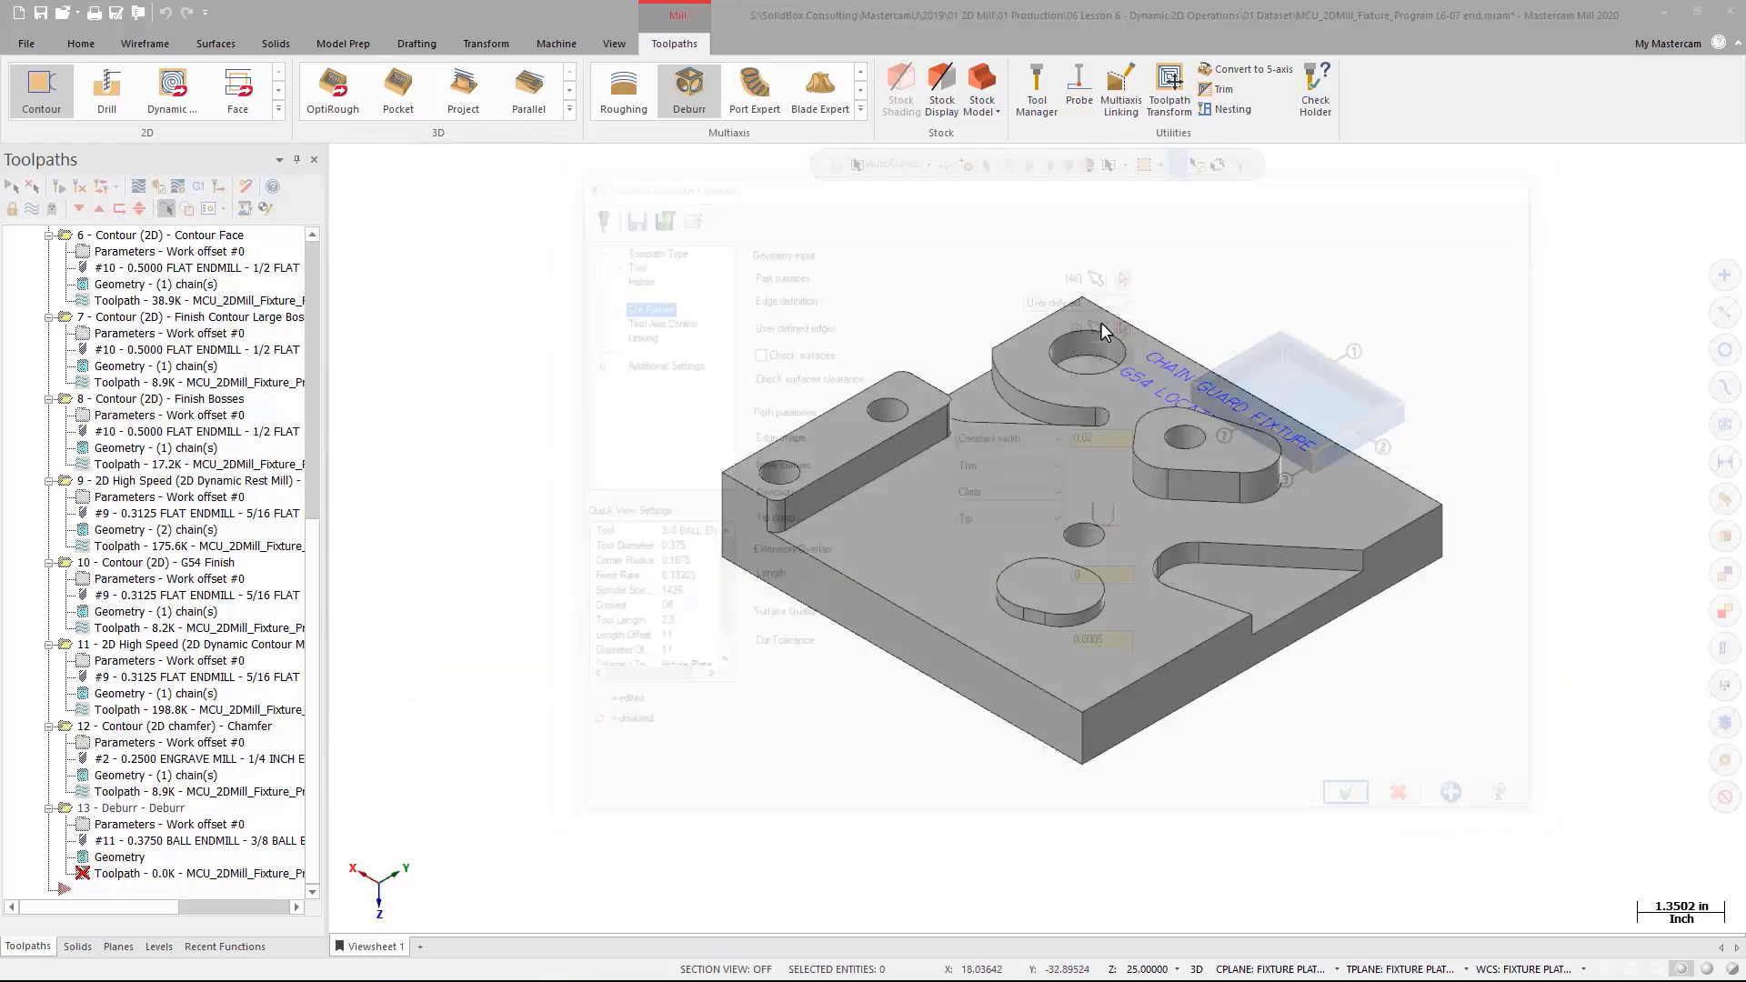
{"action": "left_click", "coordinate": [362, 197]}
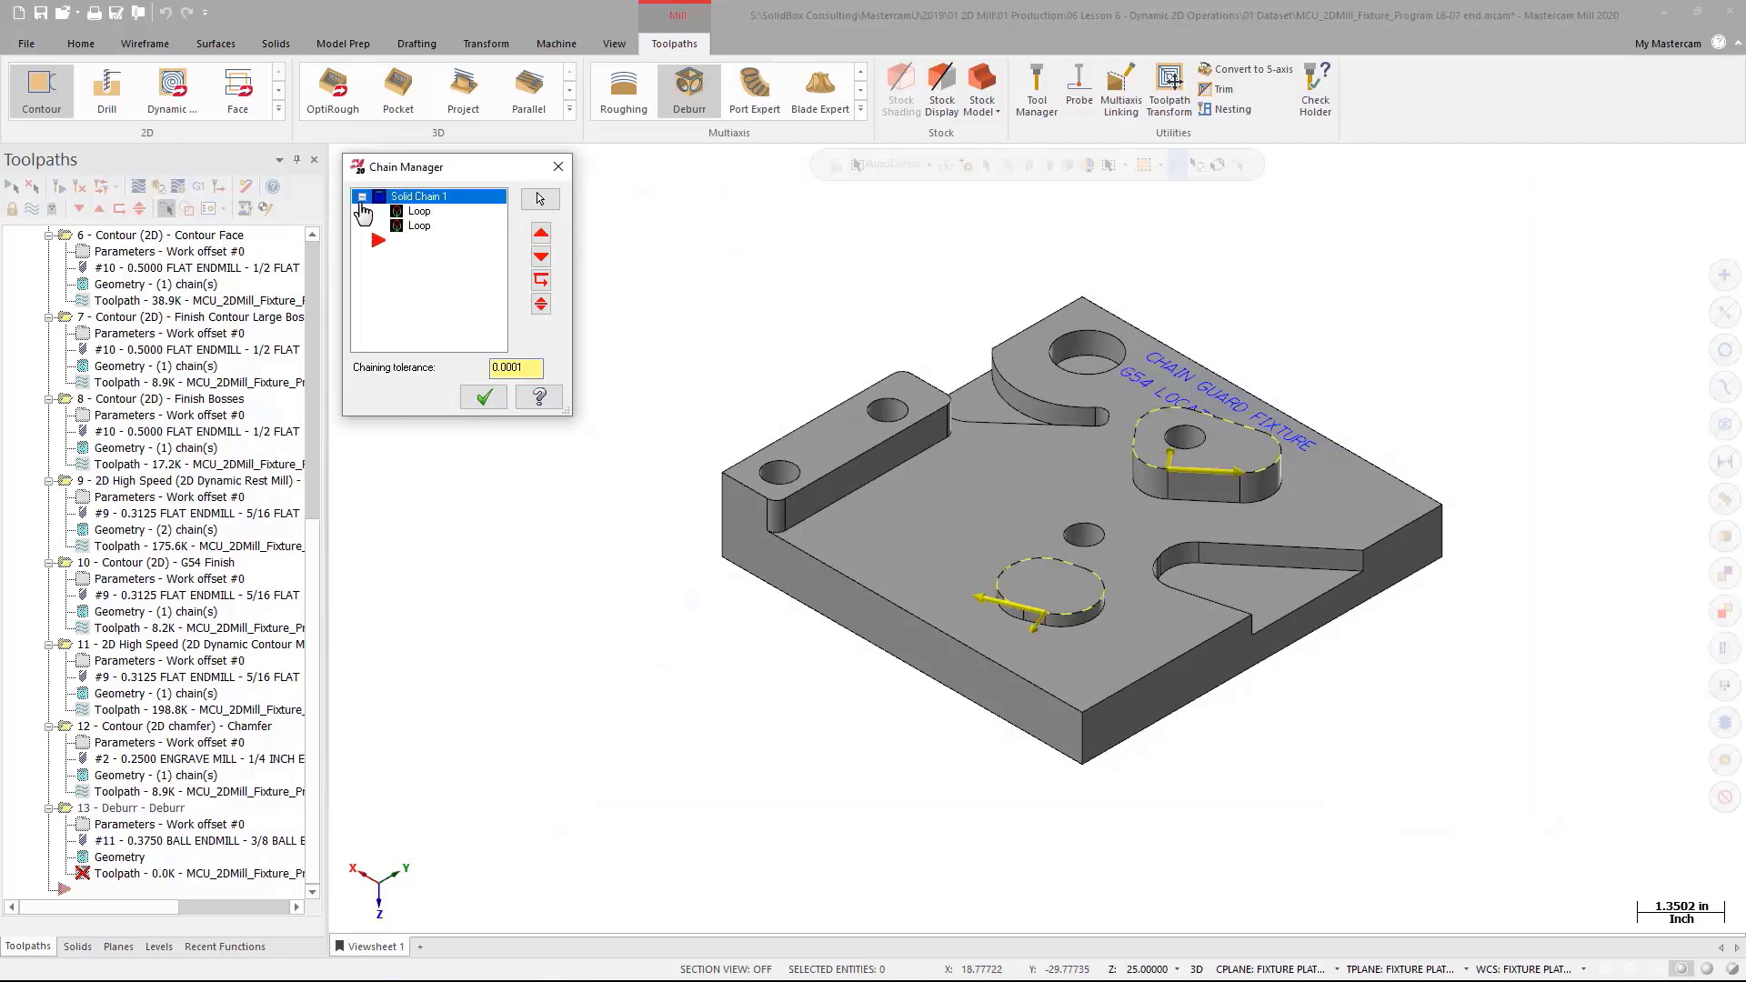
{"action": "left_click", "coordinate": [417, 212]}
{"action": "left_click", "coordinate": [410, 226]}
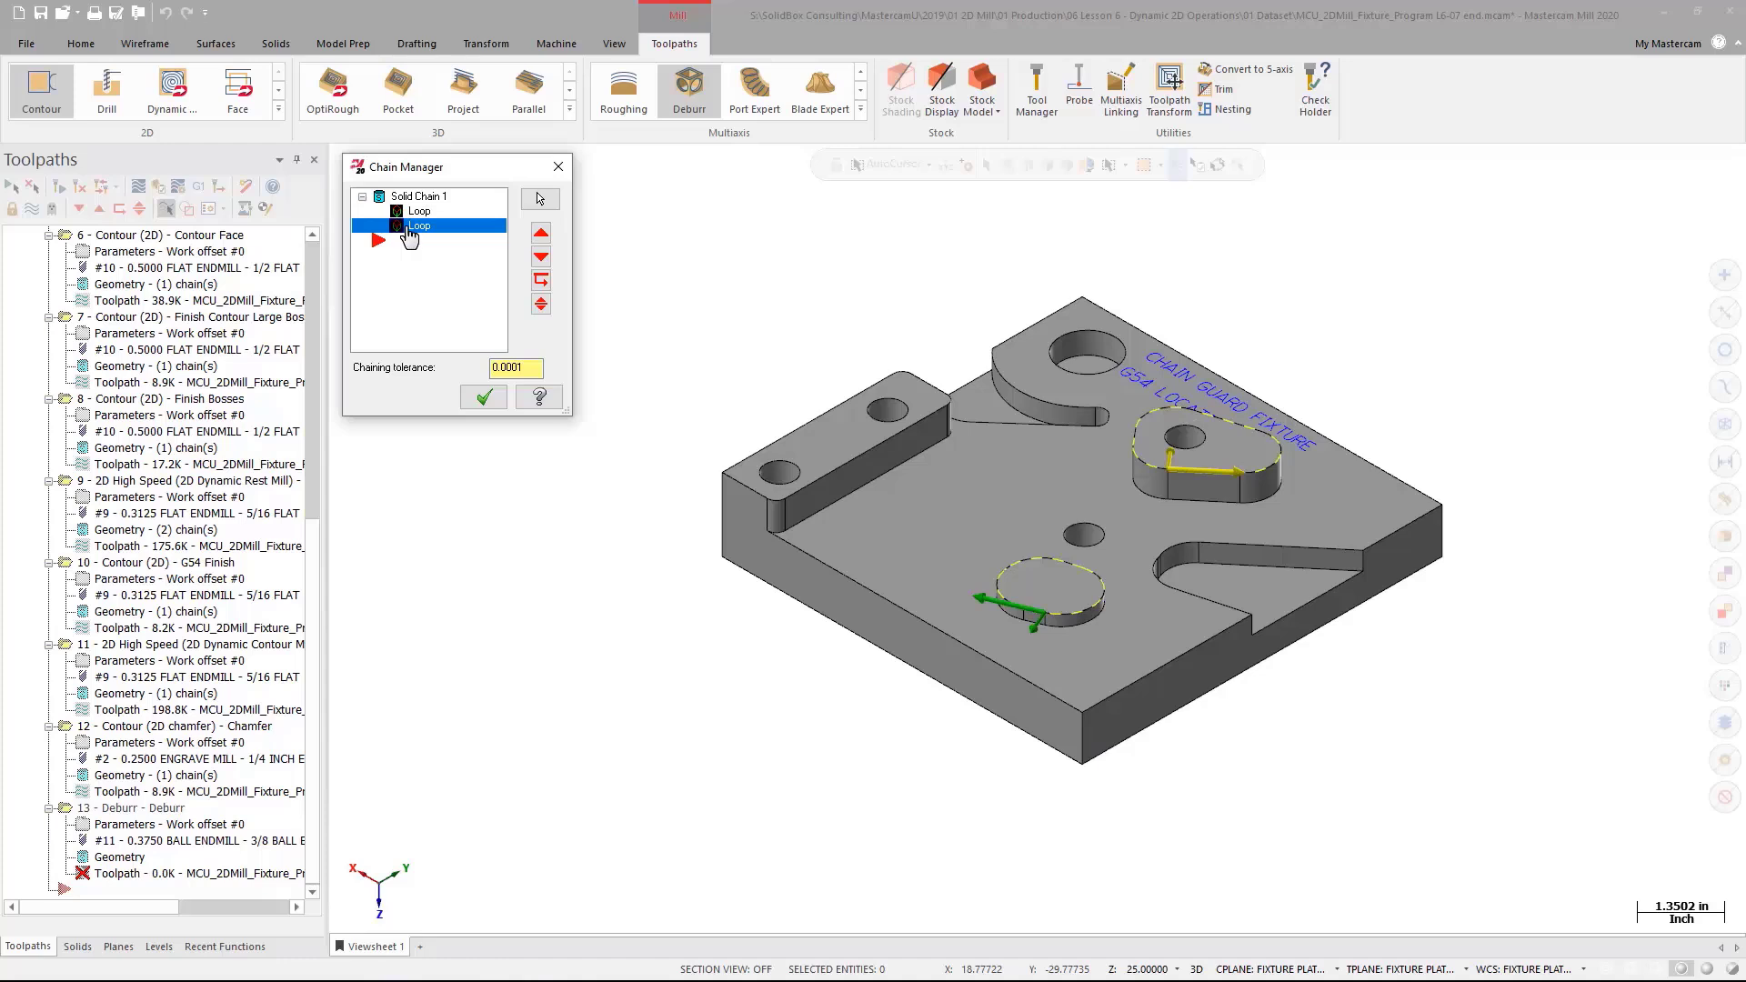
{"action": "left_click", "coordinate": [416, 212]}
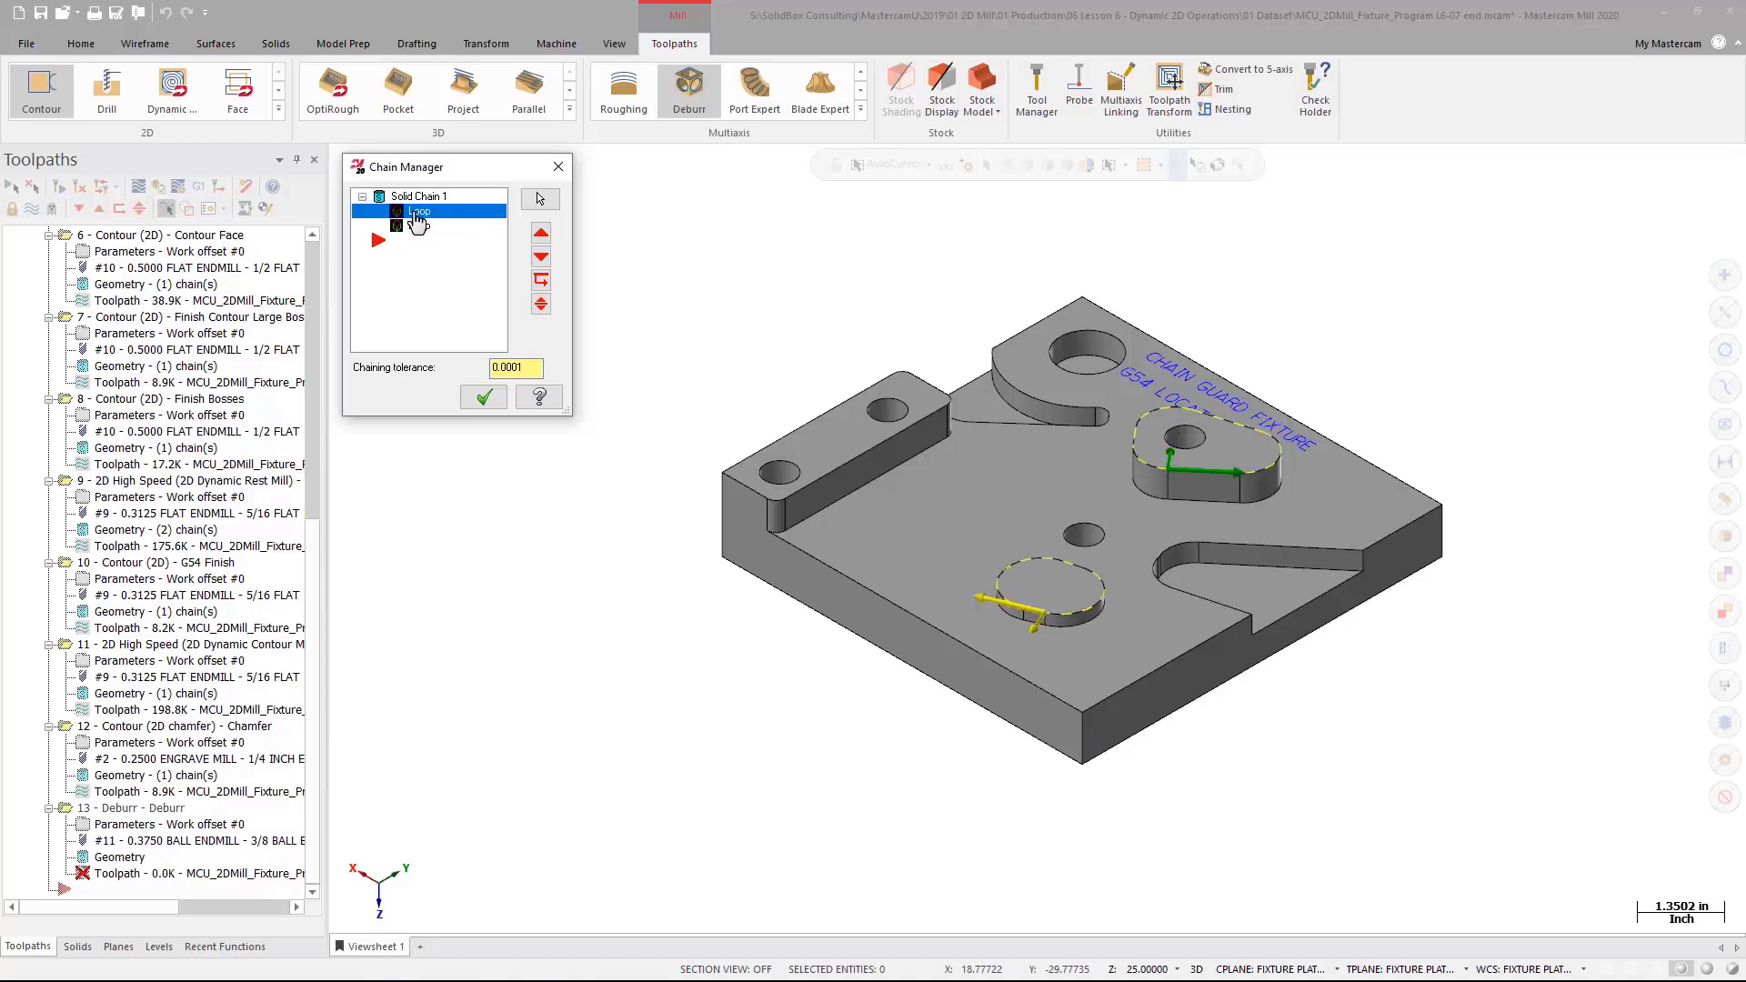
{"action": "right_click", "coordinate": [417, 221]}
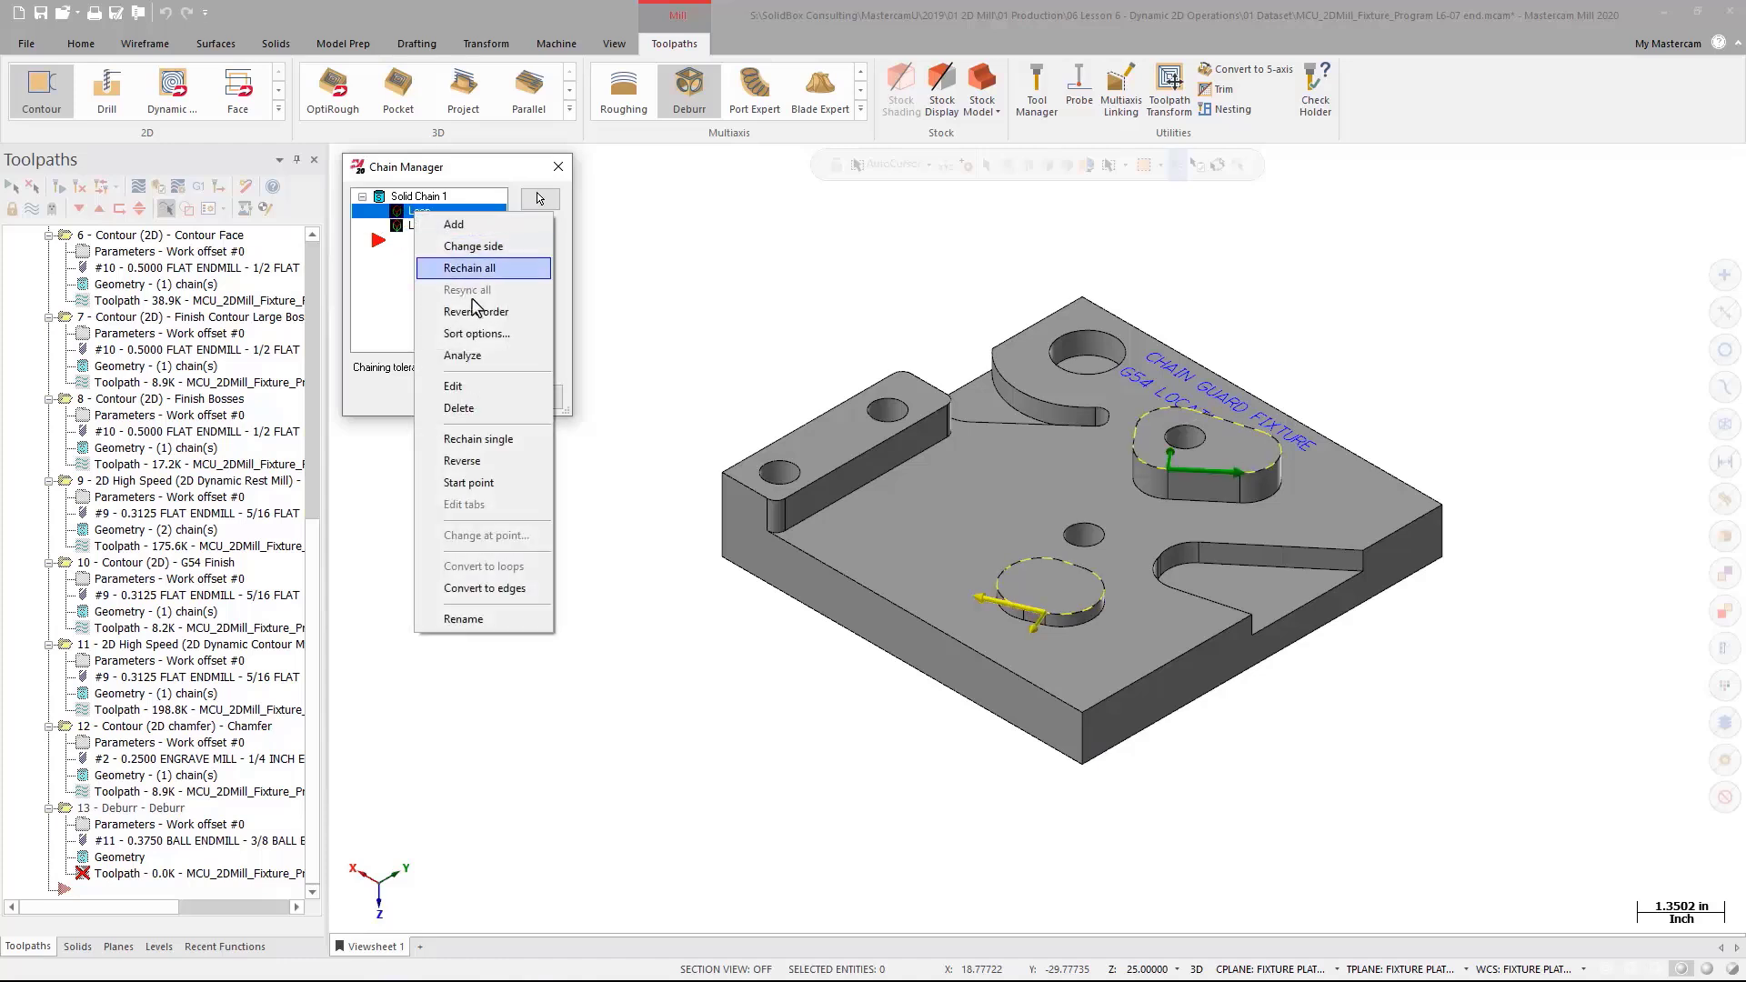
{"action": "left_click", "coordinate": [489, 462]}
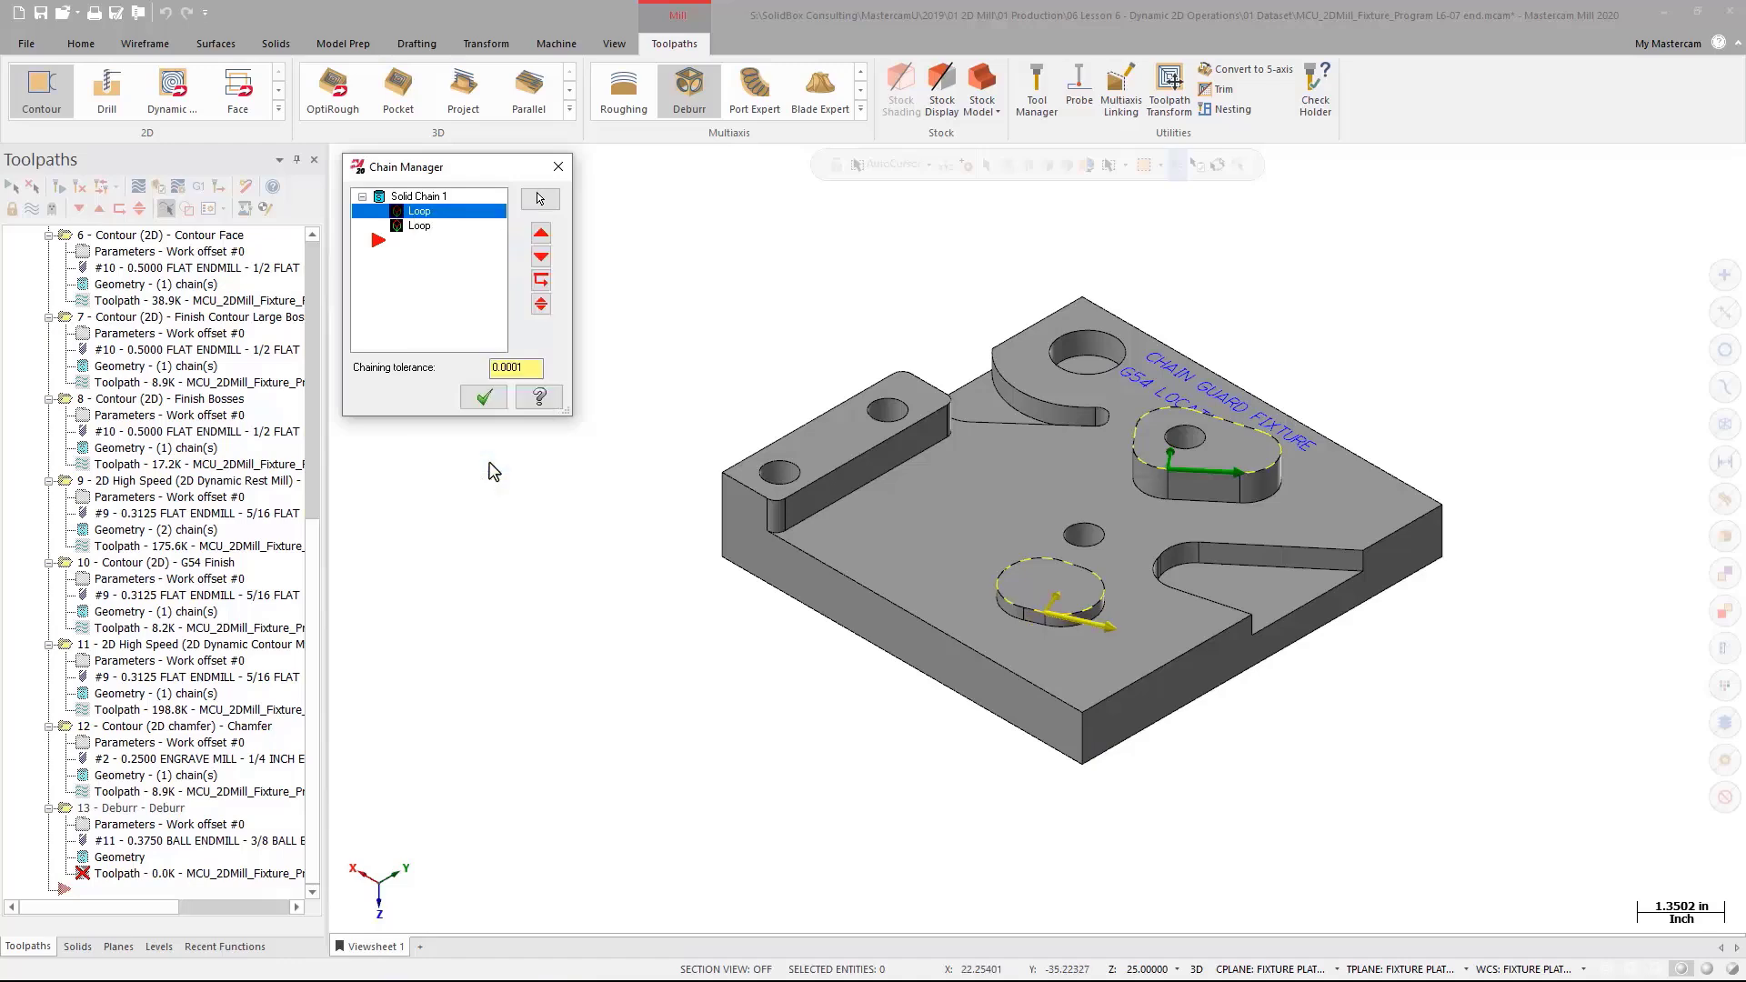
{"action": "left_click", "coordinate": [482, 398]}
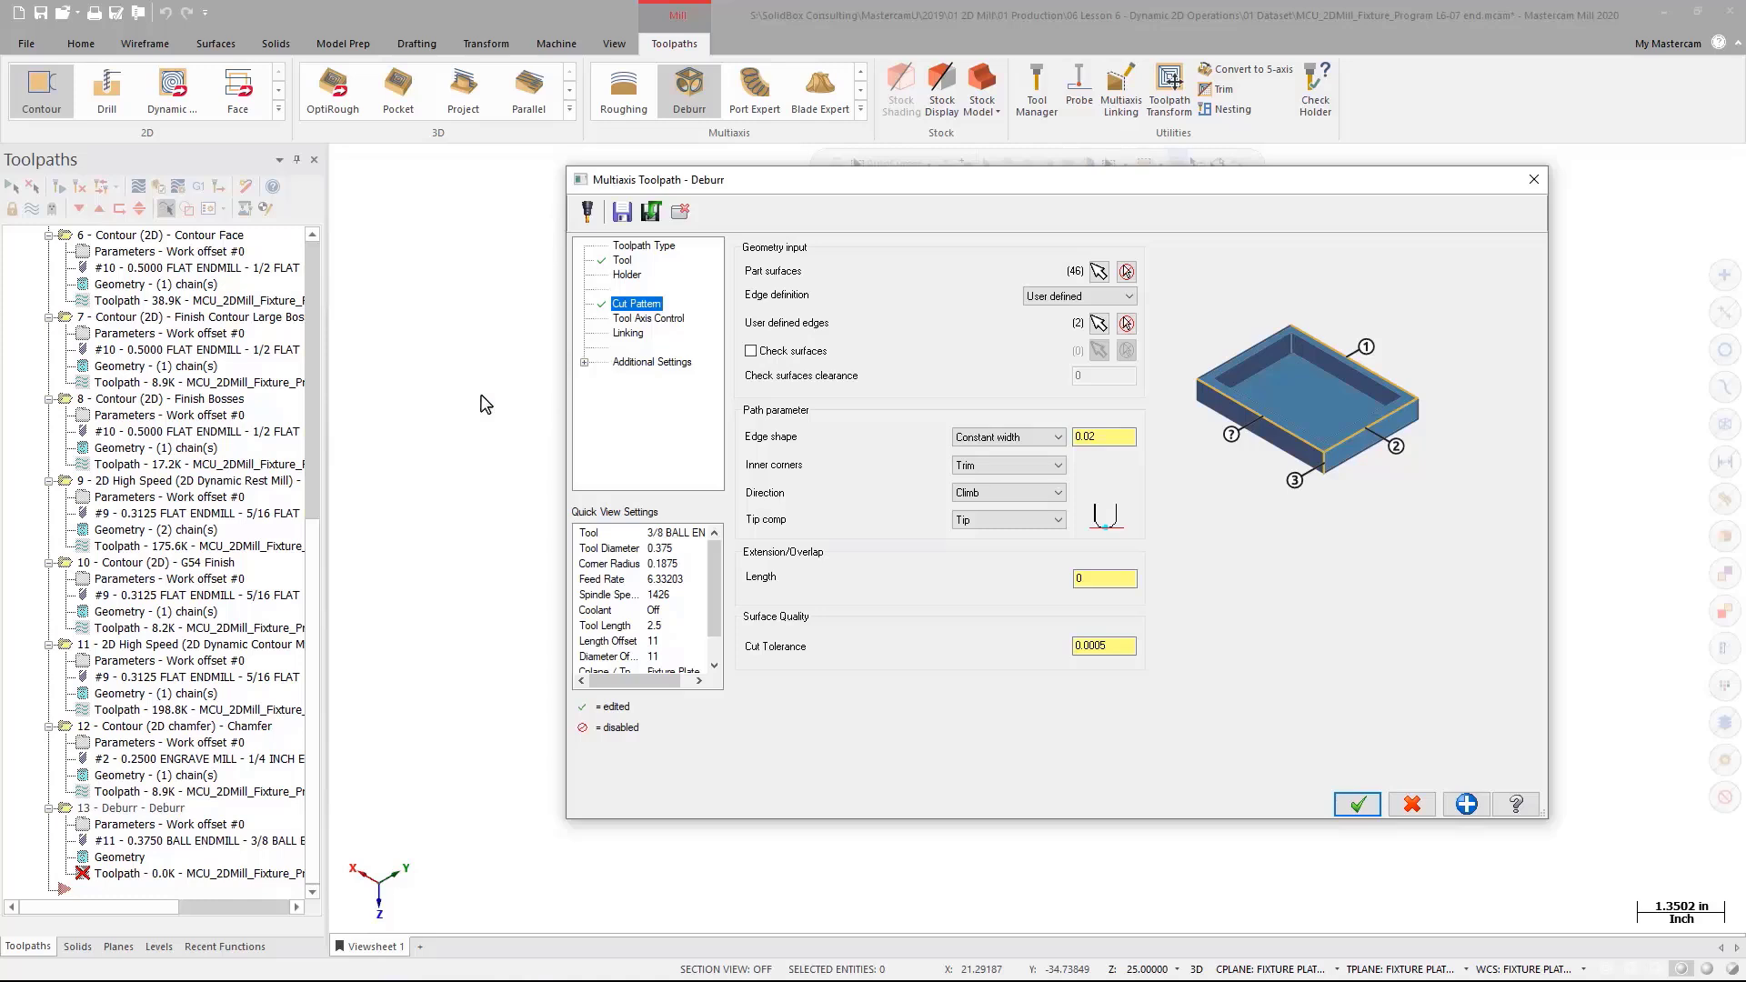
Set the tool axis direction to Line and keep 3 axis as the machining type.
{"action": "left_click", "coordinate": [657, 319]}
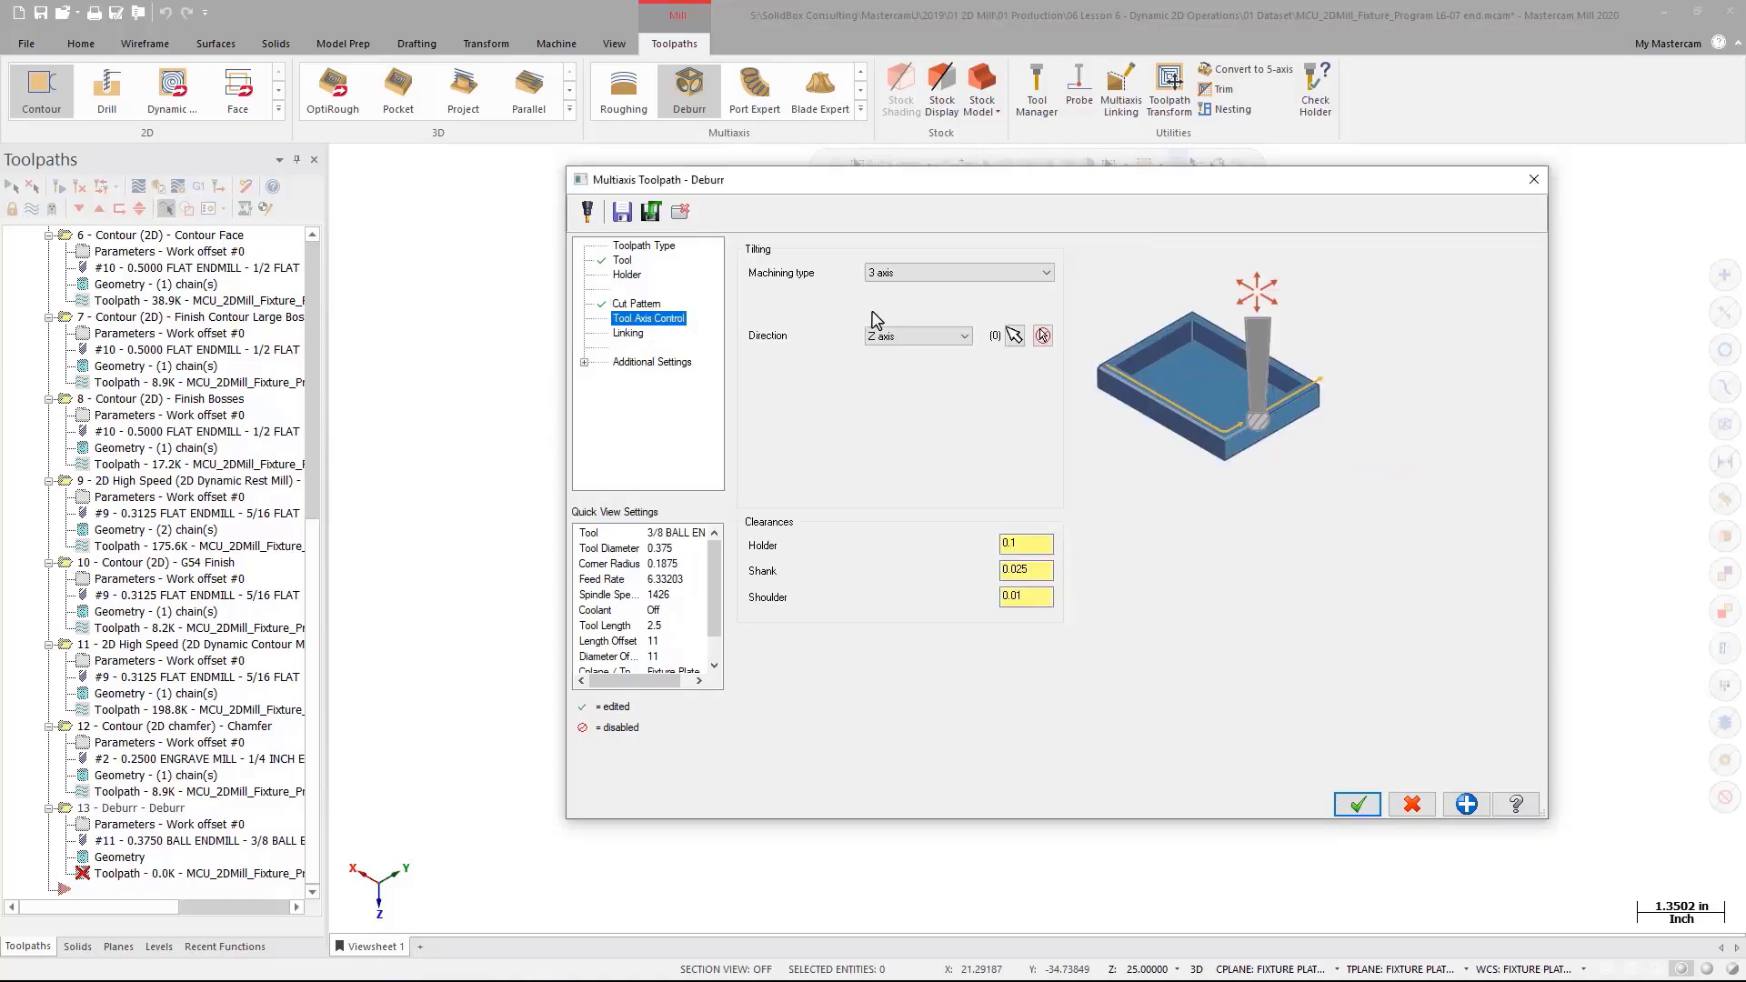
{"action": "left_click", "coordinate": [939, 338]}
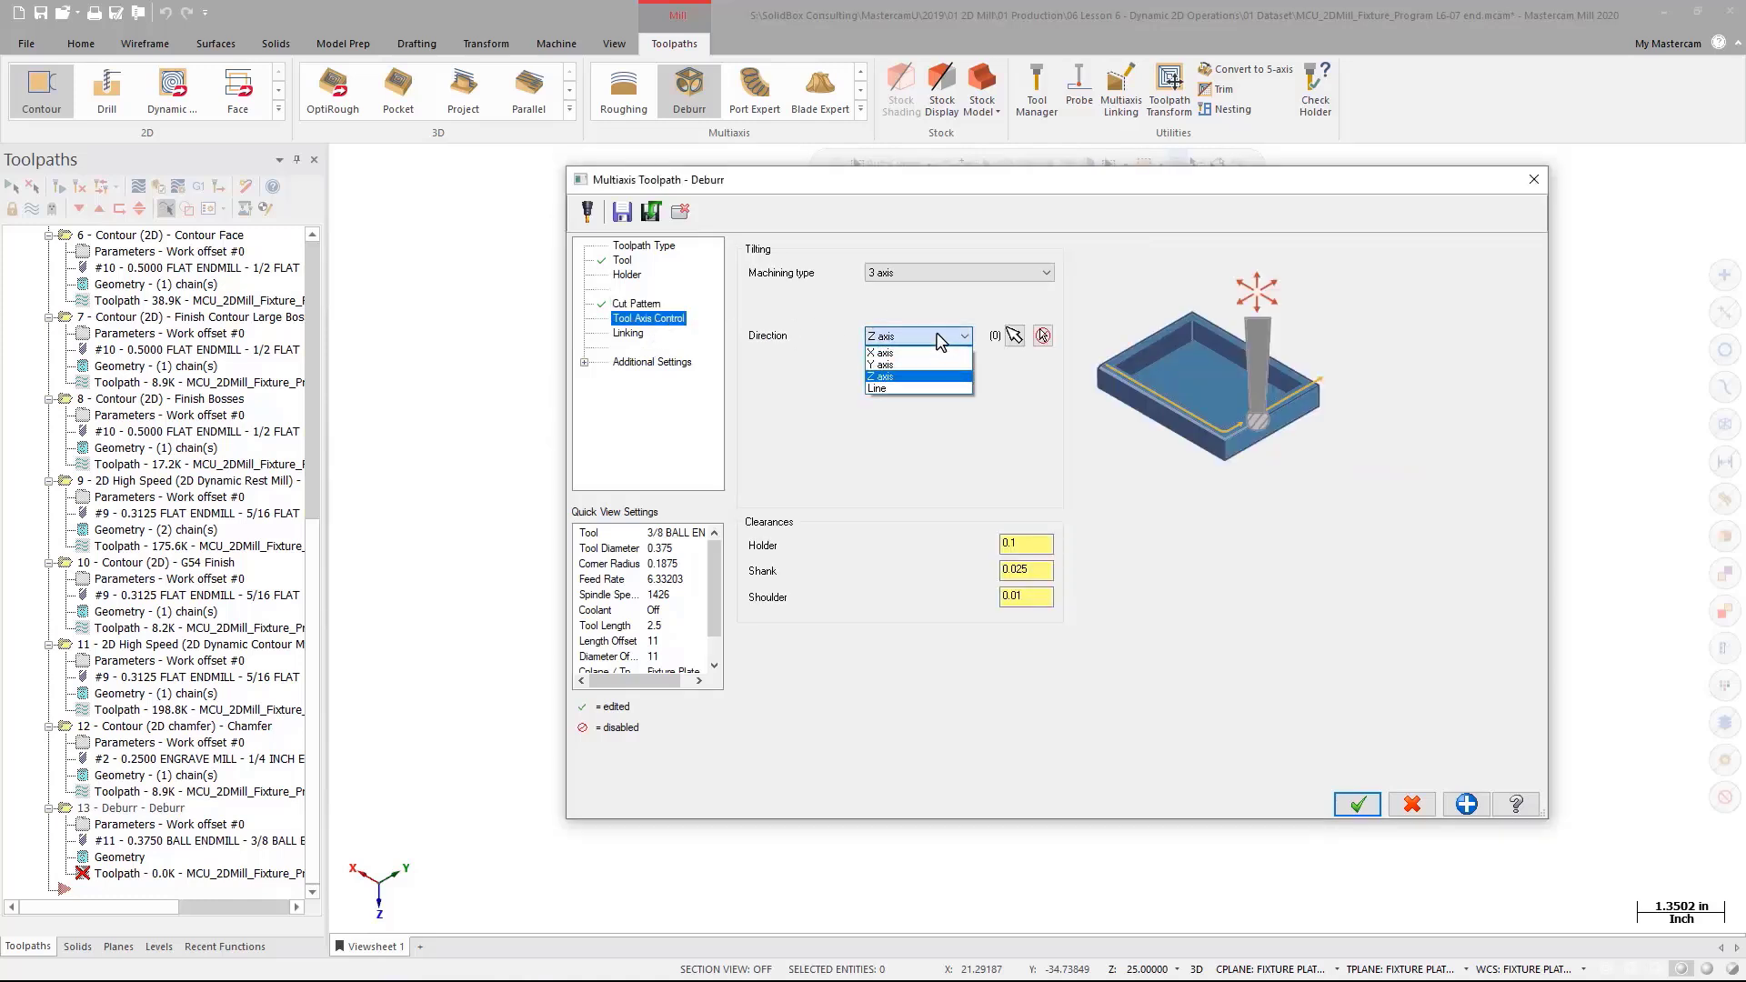
{"action": "left_click", "coordinate": [921, 389]}
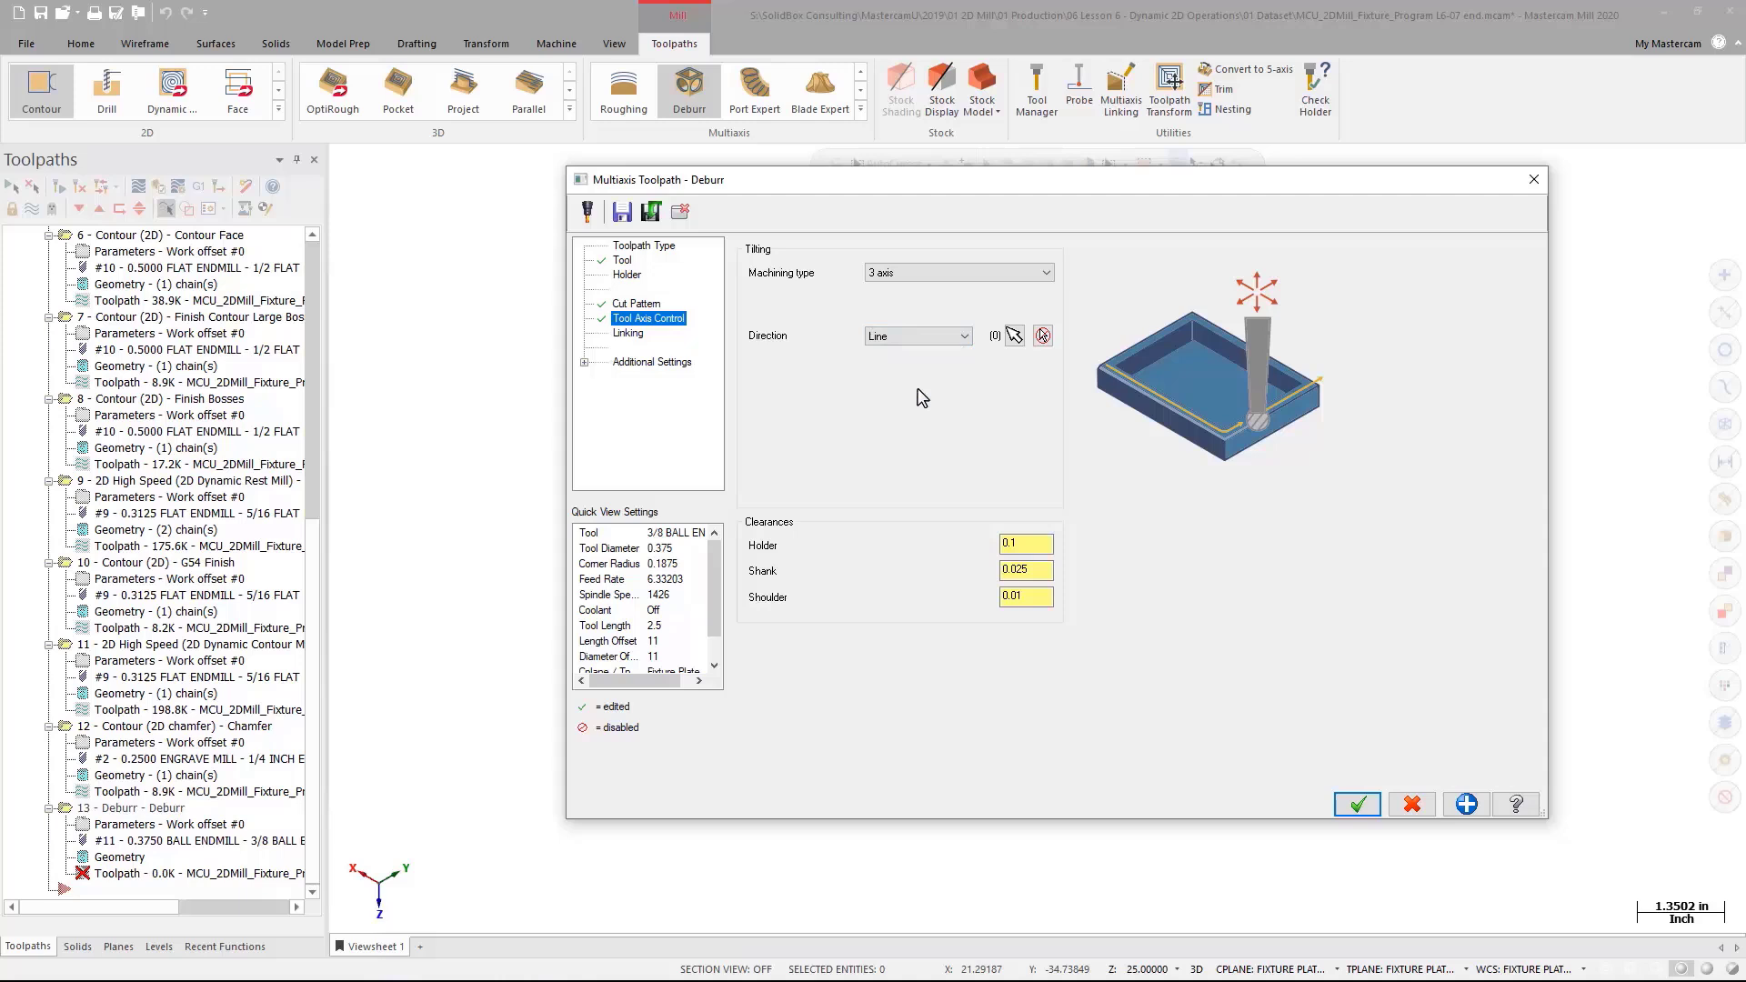
{"action": "left_click", "coordinate": [890, 277]}
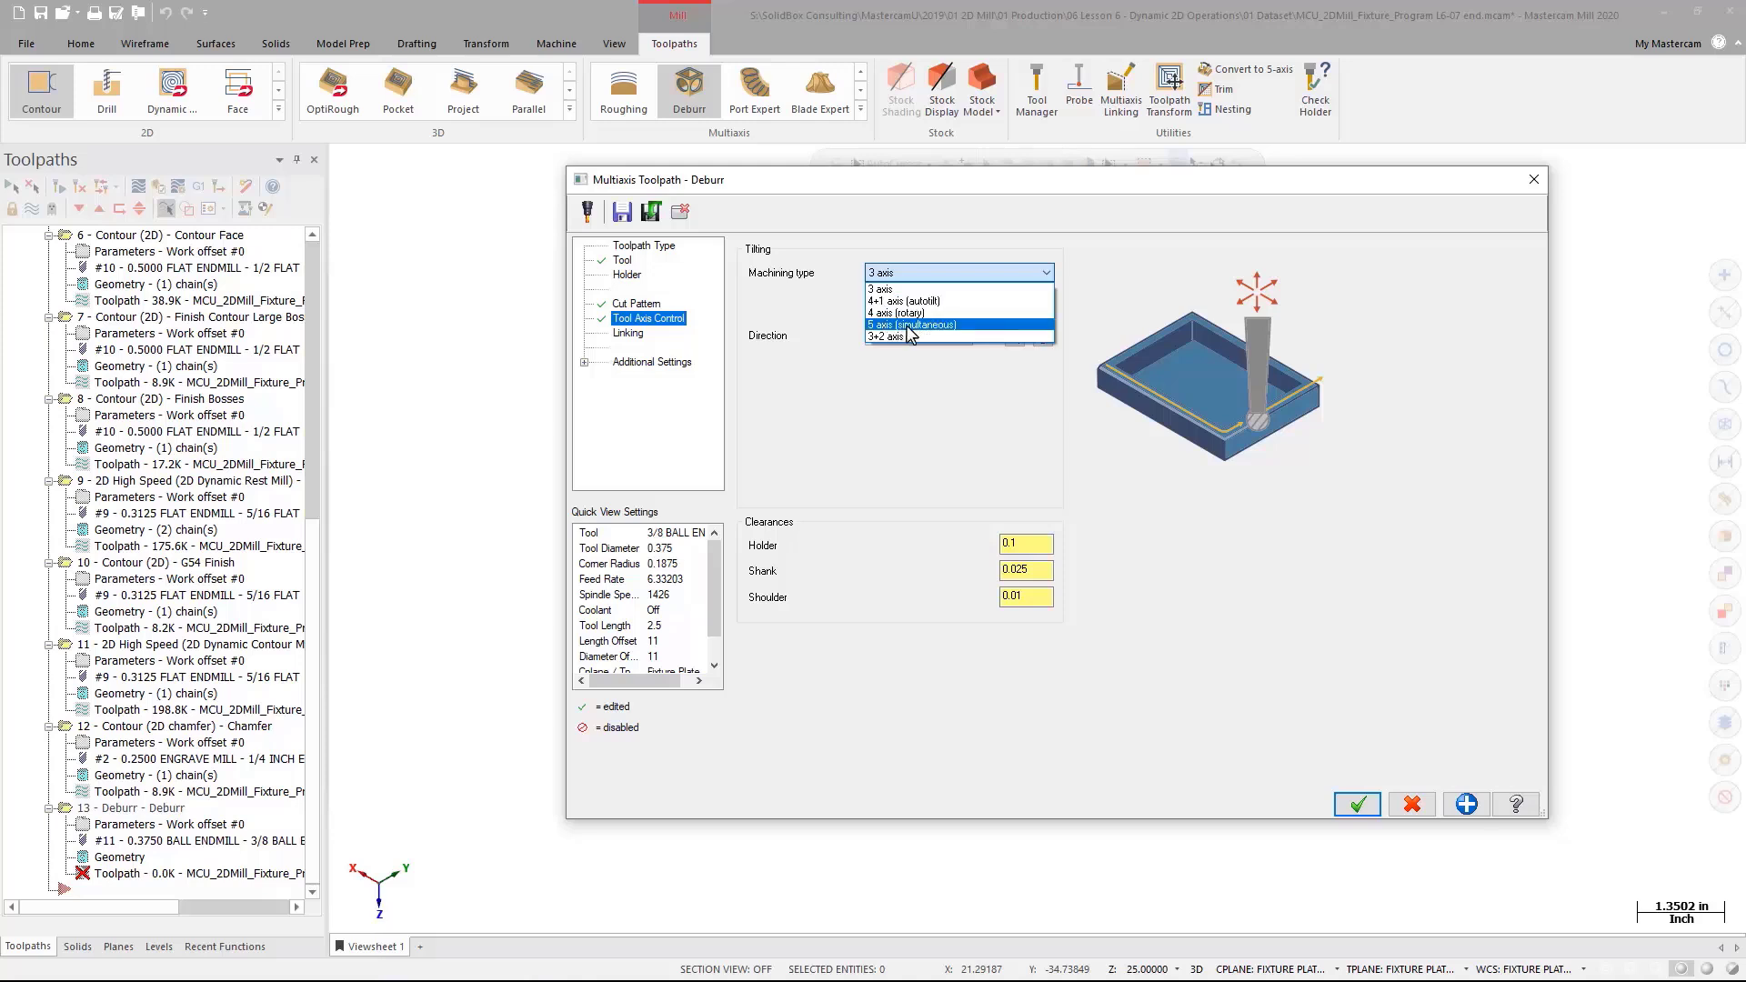
{"action": "left_click", "coordinate": [905, 288]}
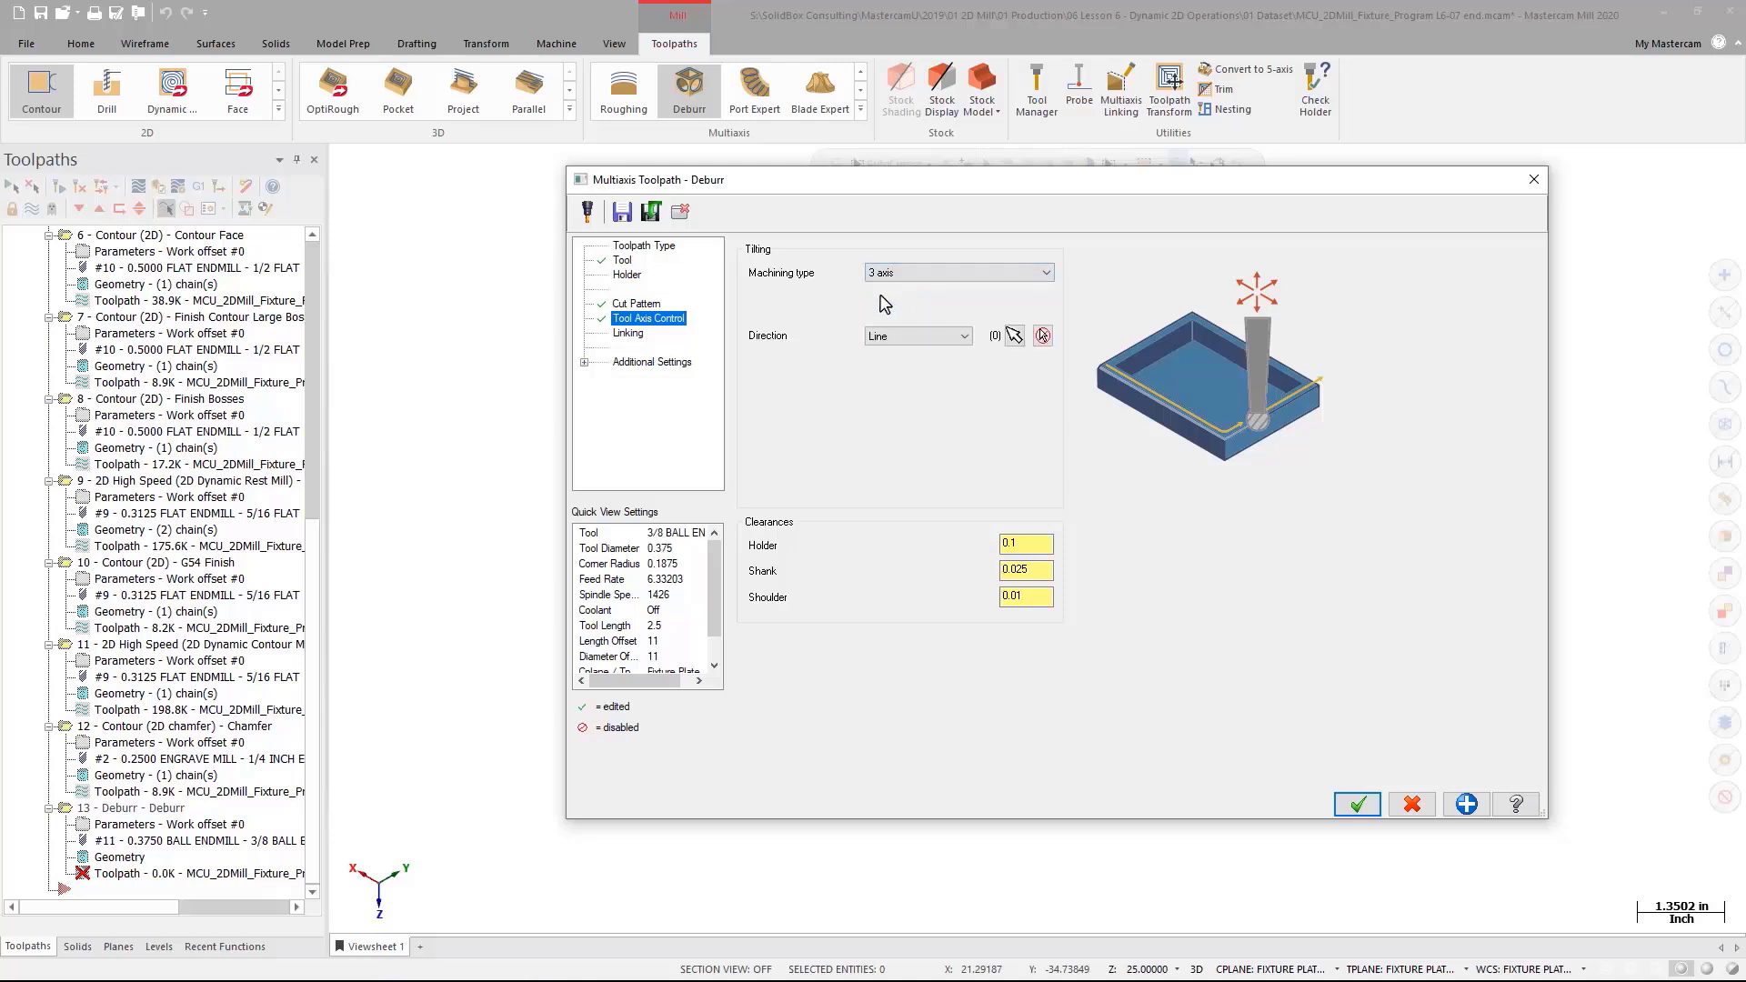
Check the rapid distance in the linking parameters and generate the Deburr toolpath.
{"action": "left_click", "coordinate": [626, 333]}
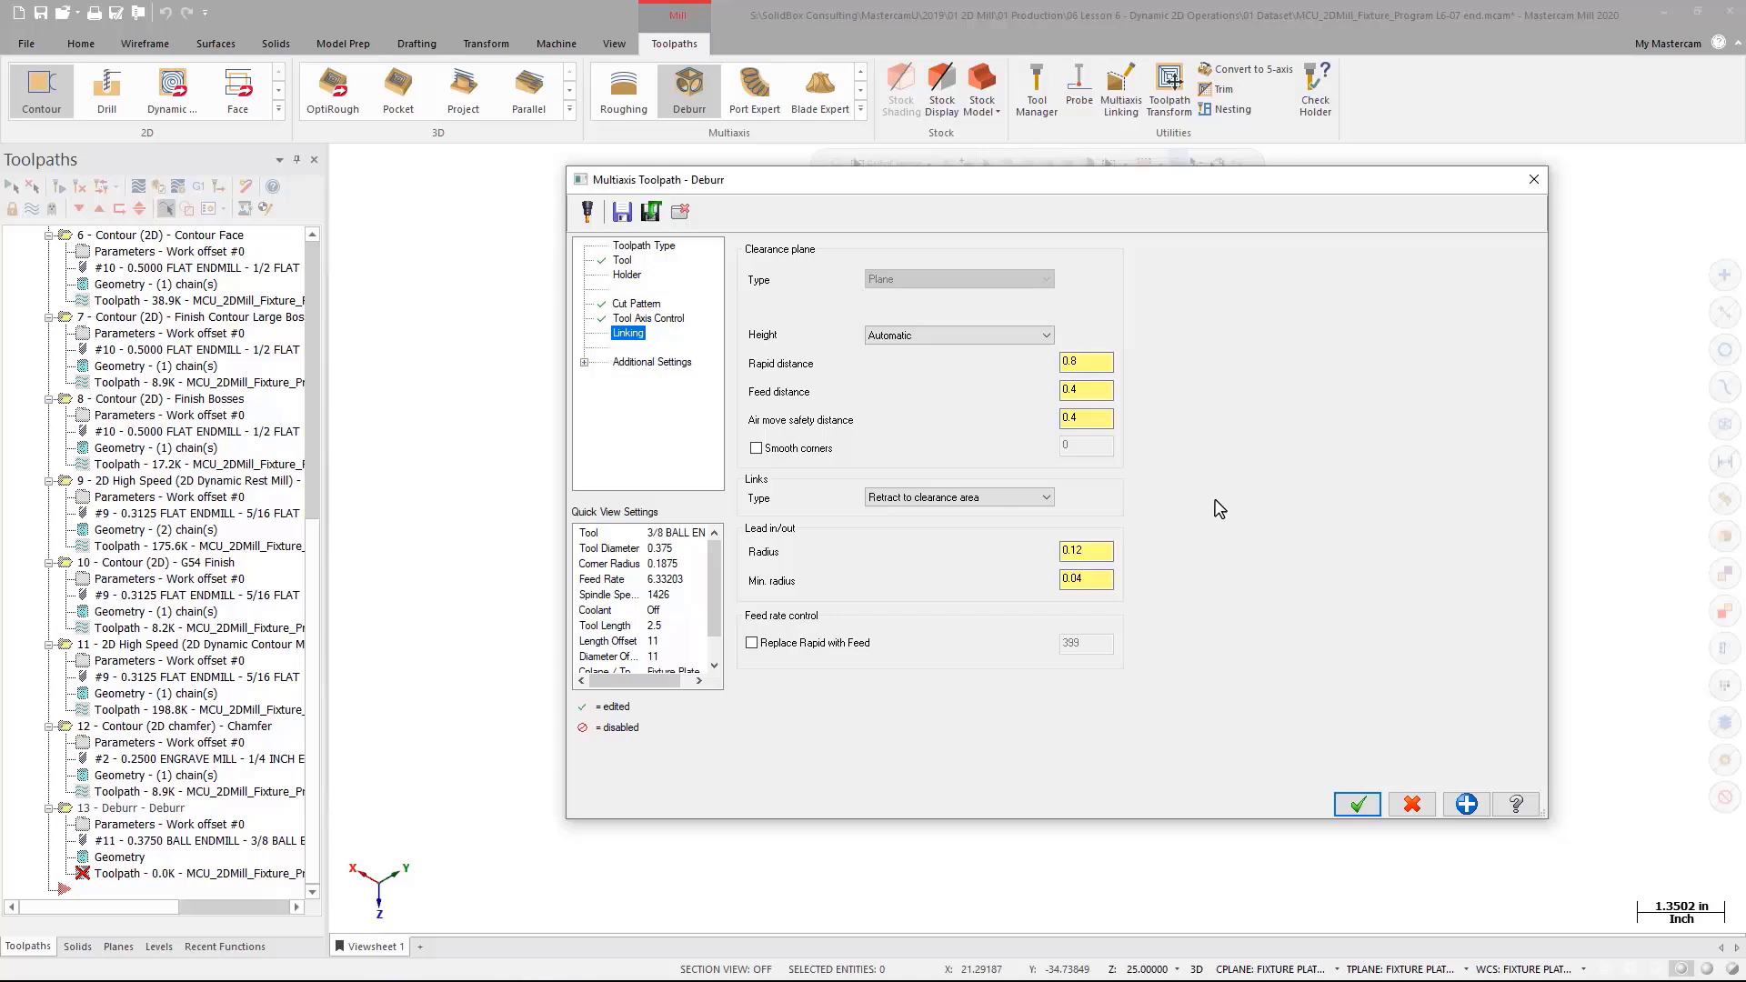
{"action": "left_click", "coordinate": [1108, 360]}
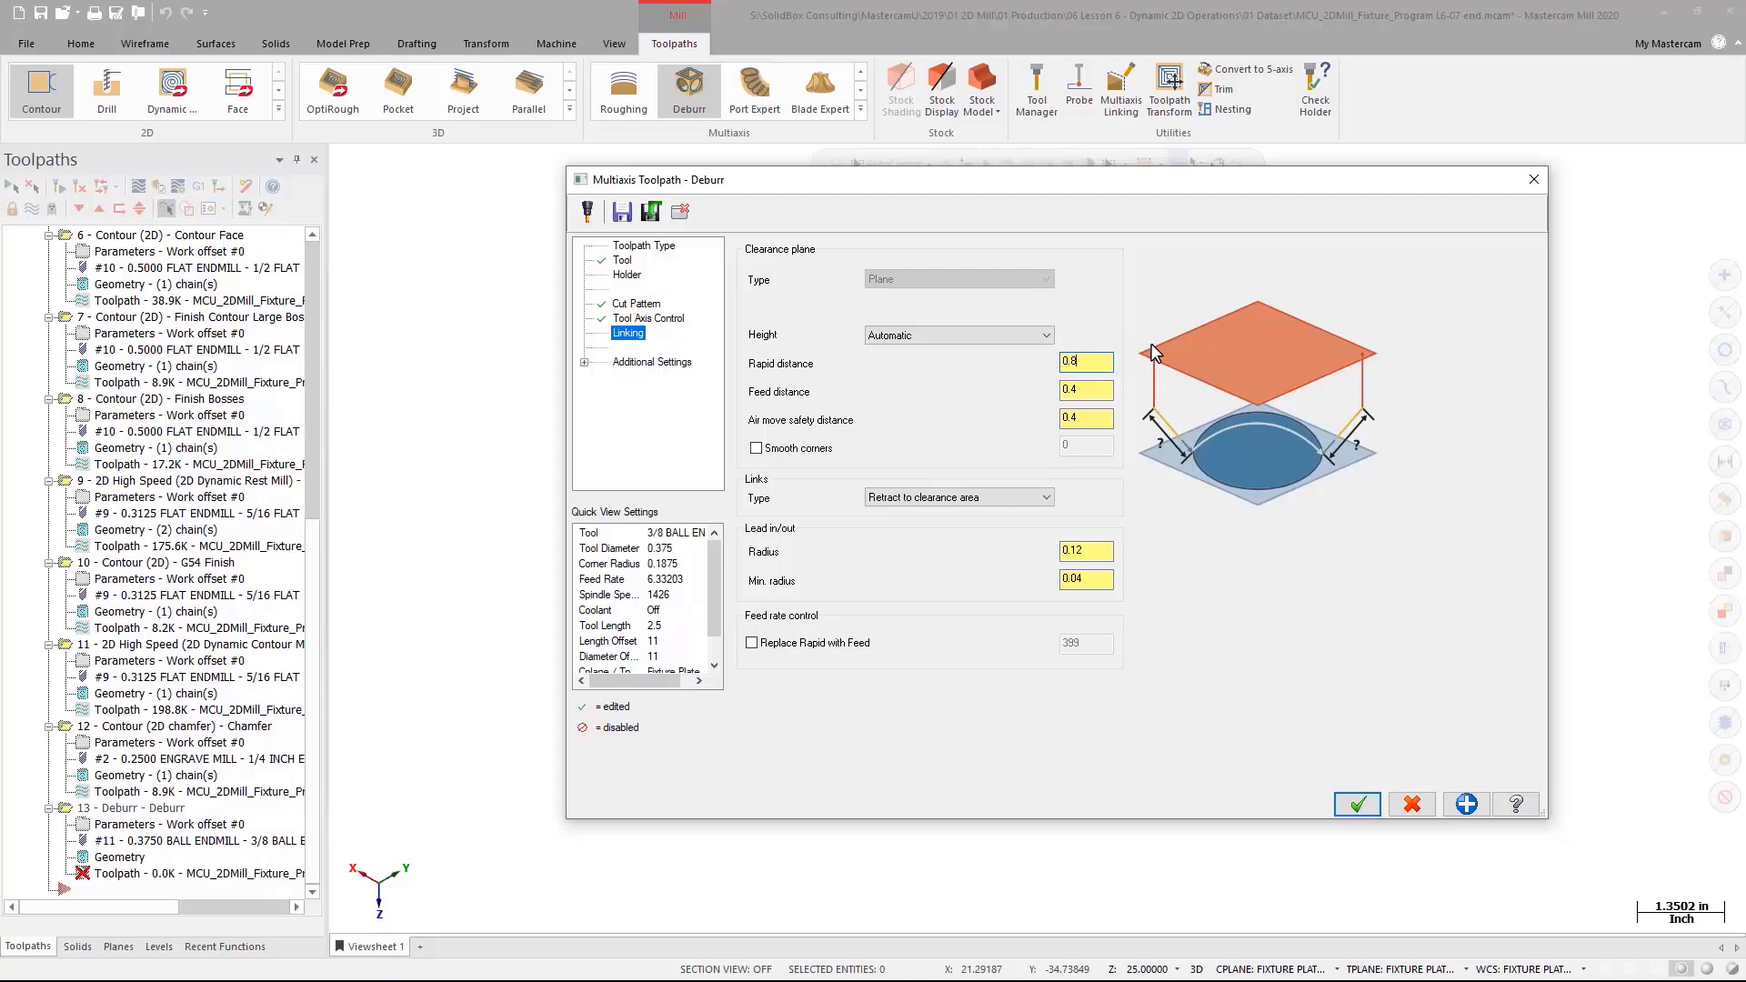
{"action": "left_click", "coordinate": [1358, 805]}
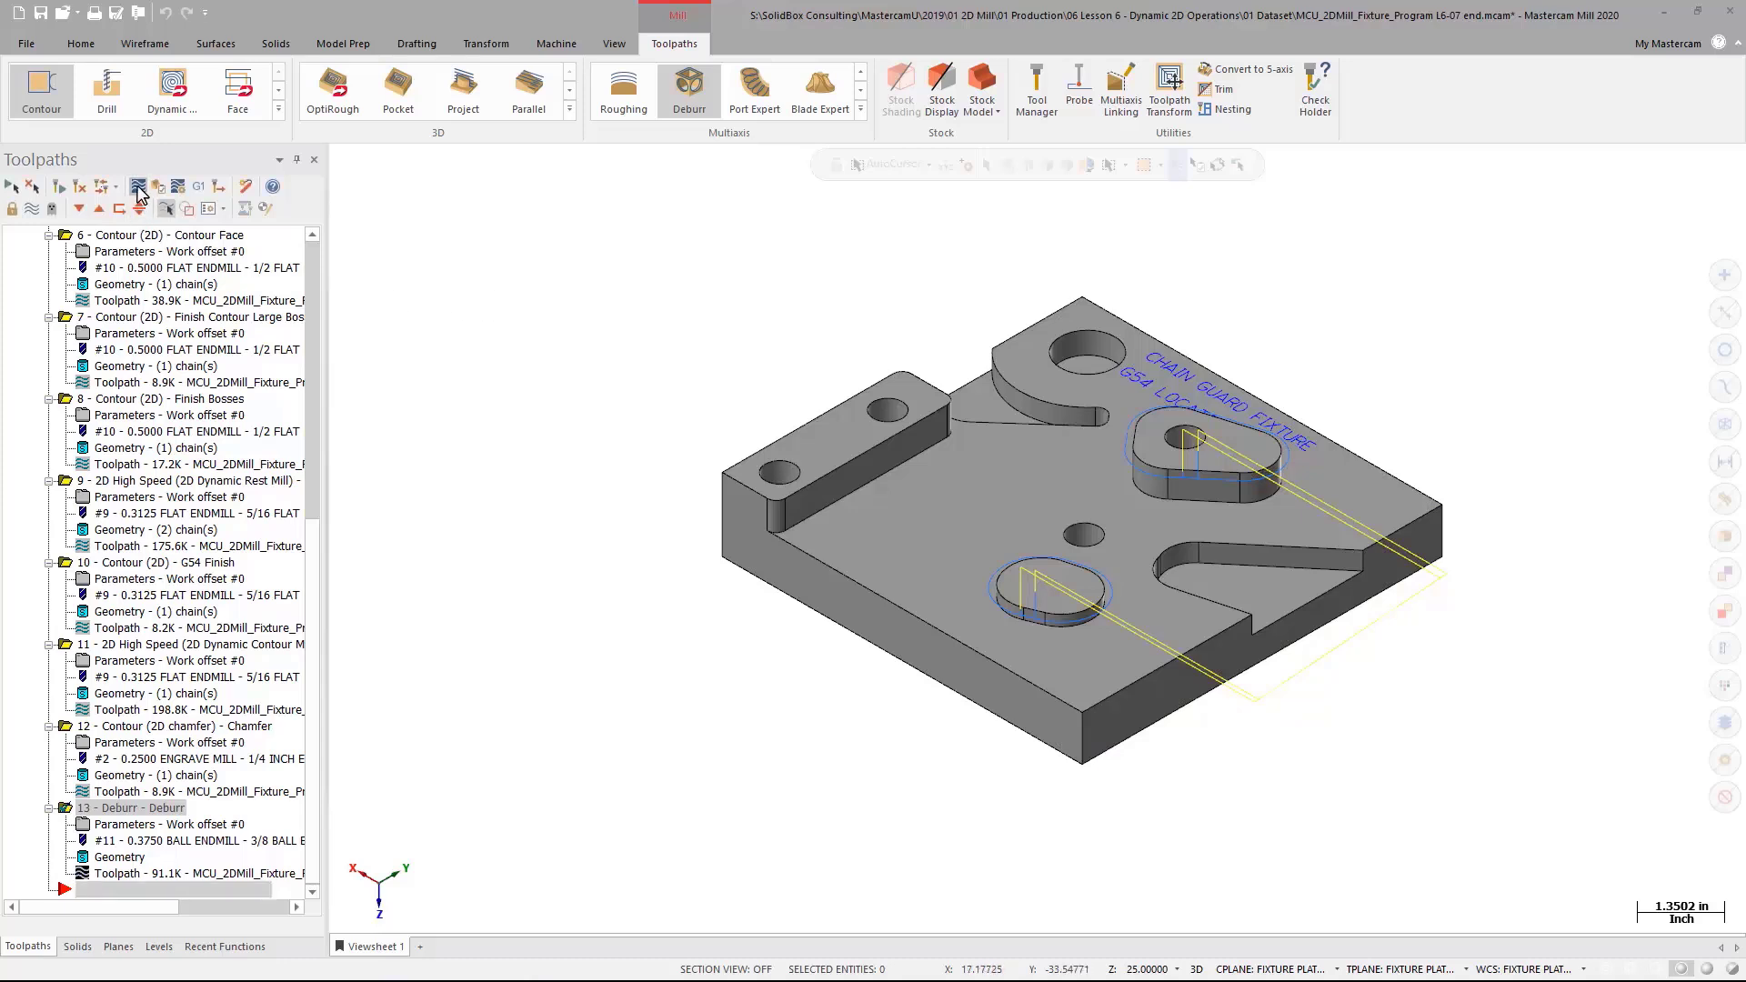
Backplot the Deburr operation partway and examine the ball endmill's contact with the small oval boss's top edge.
{"action": "left_click", "coordinate": [139, 187]}
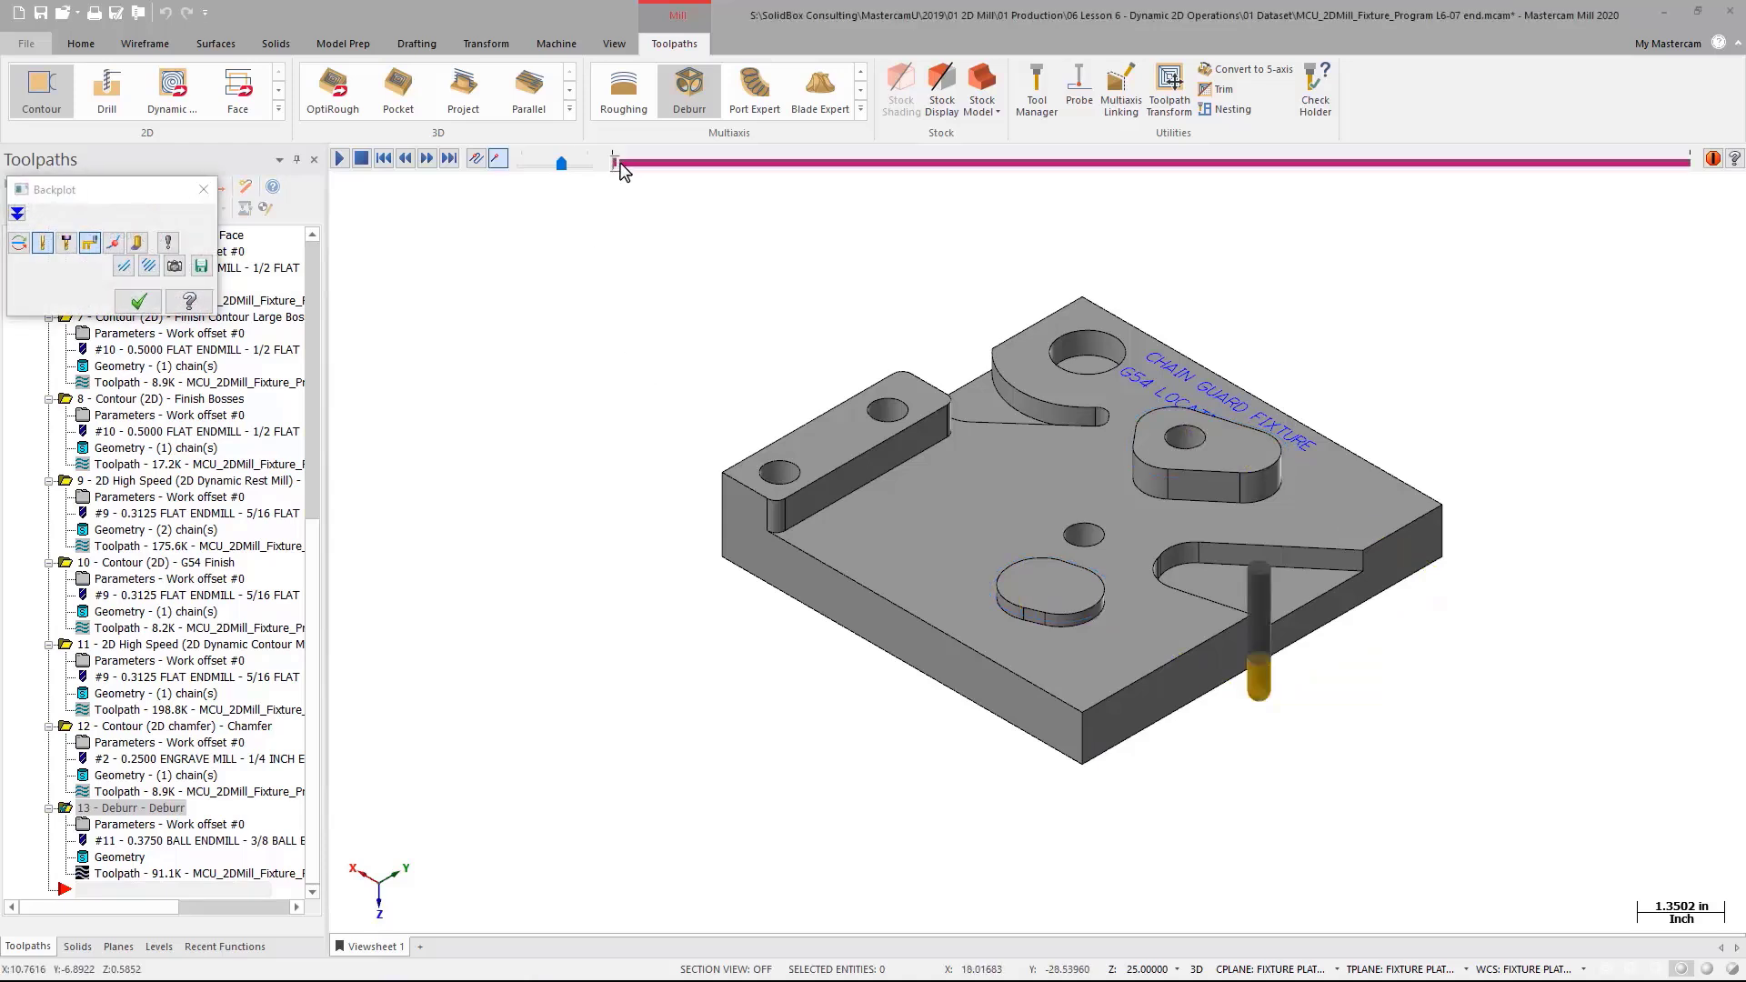
{"action": "mouse_move", "coordinate": [623, 168]}
{"action": "left_mouse_down"}
{"action": "mouse_move", "coordinate": [805, 162]}
{"action": "mouse_move", "coordinate": [861, 182]}
{"action": "left_mouse_up"}
{"action": "middle_click_drag", "start_coordinate": [1078, 646], "coordinate": [1009, 598]}
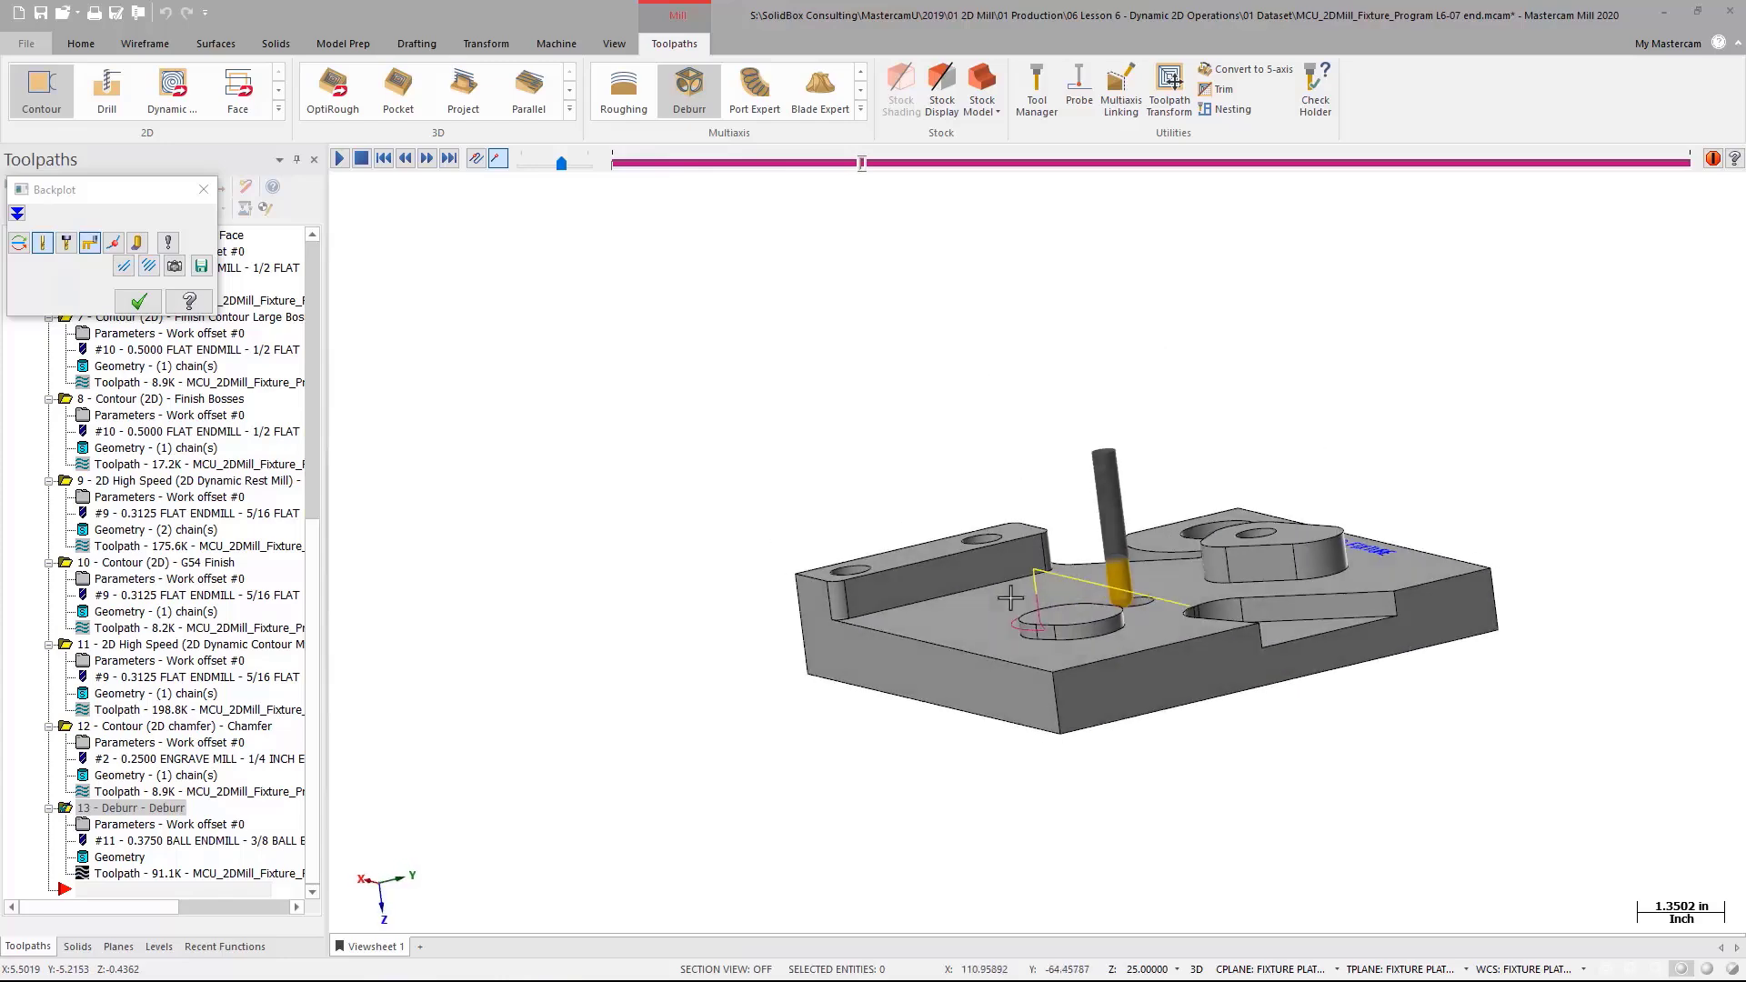
{"action": "scroll", "coordinate": [1091, 600], "scroll_direction": "up", "scroll_amount": 10}
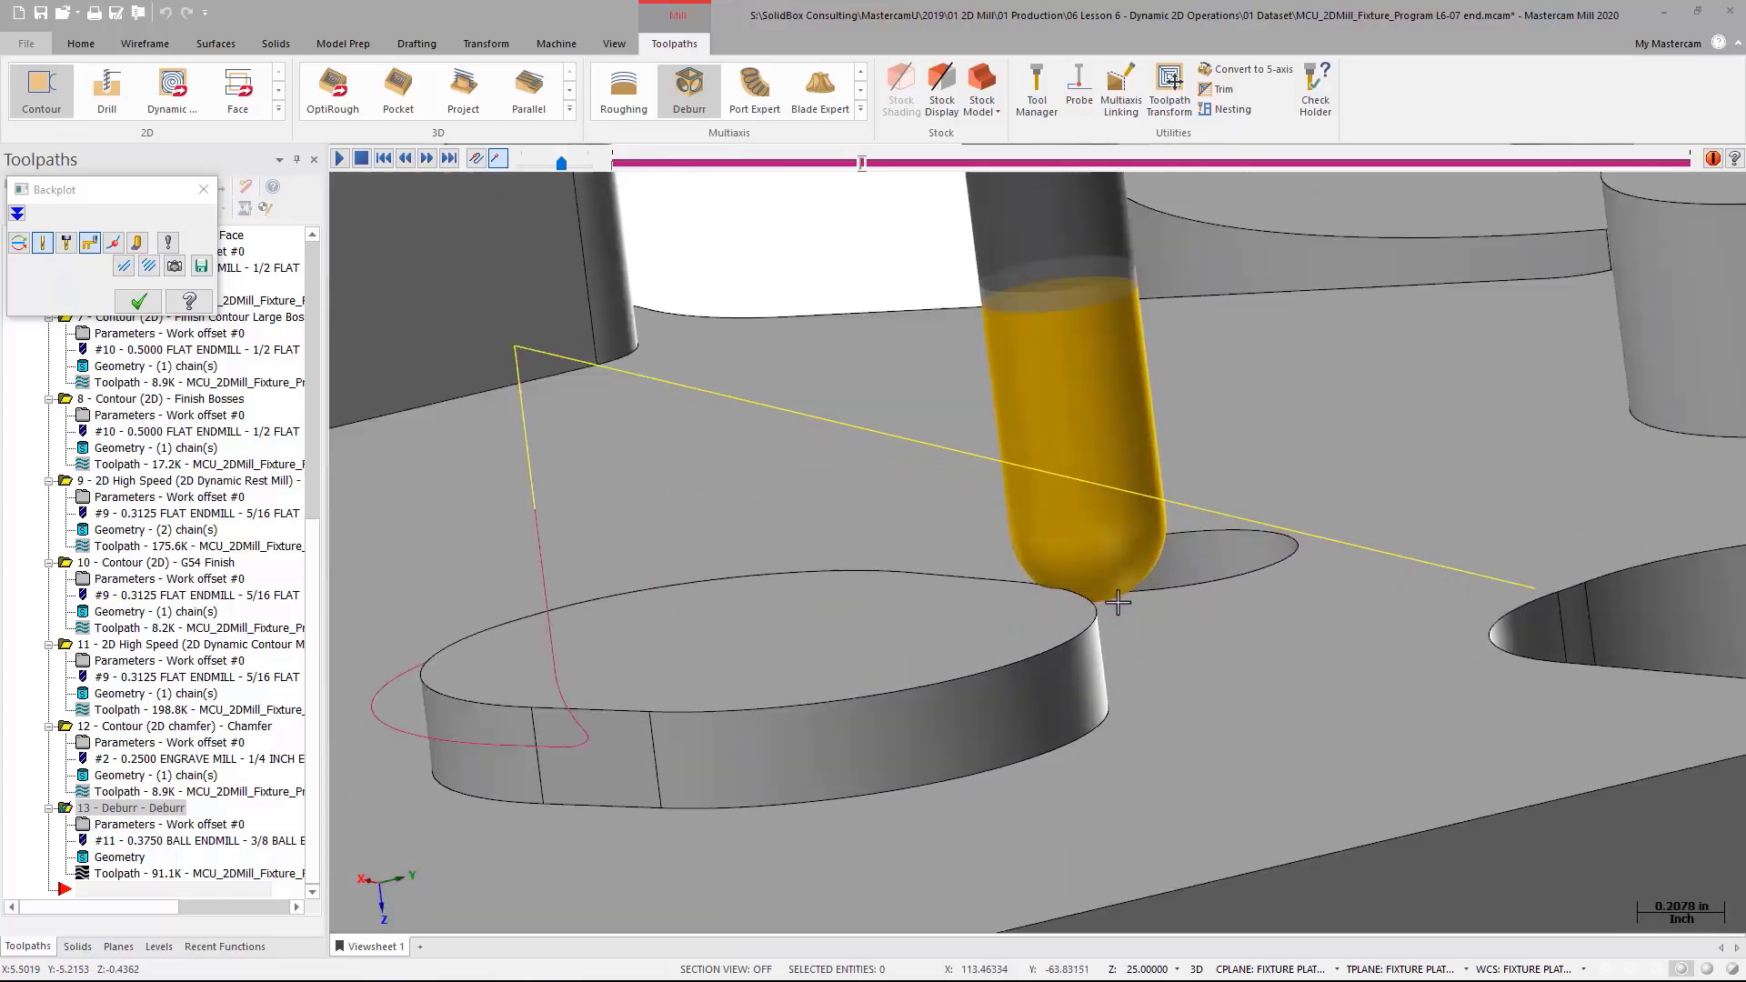
{"action": "scroll", "coordinate": [1118, 602], "scroll_direction": "up", "scroll_amount": 3}
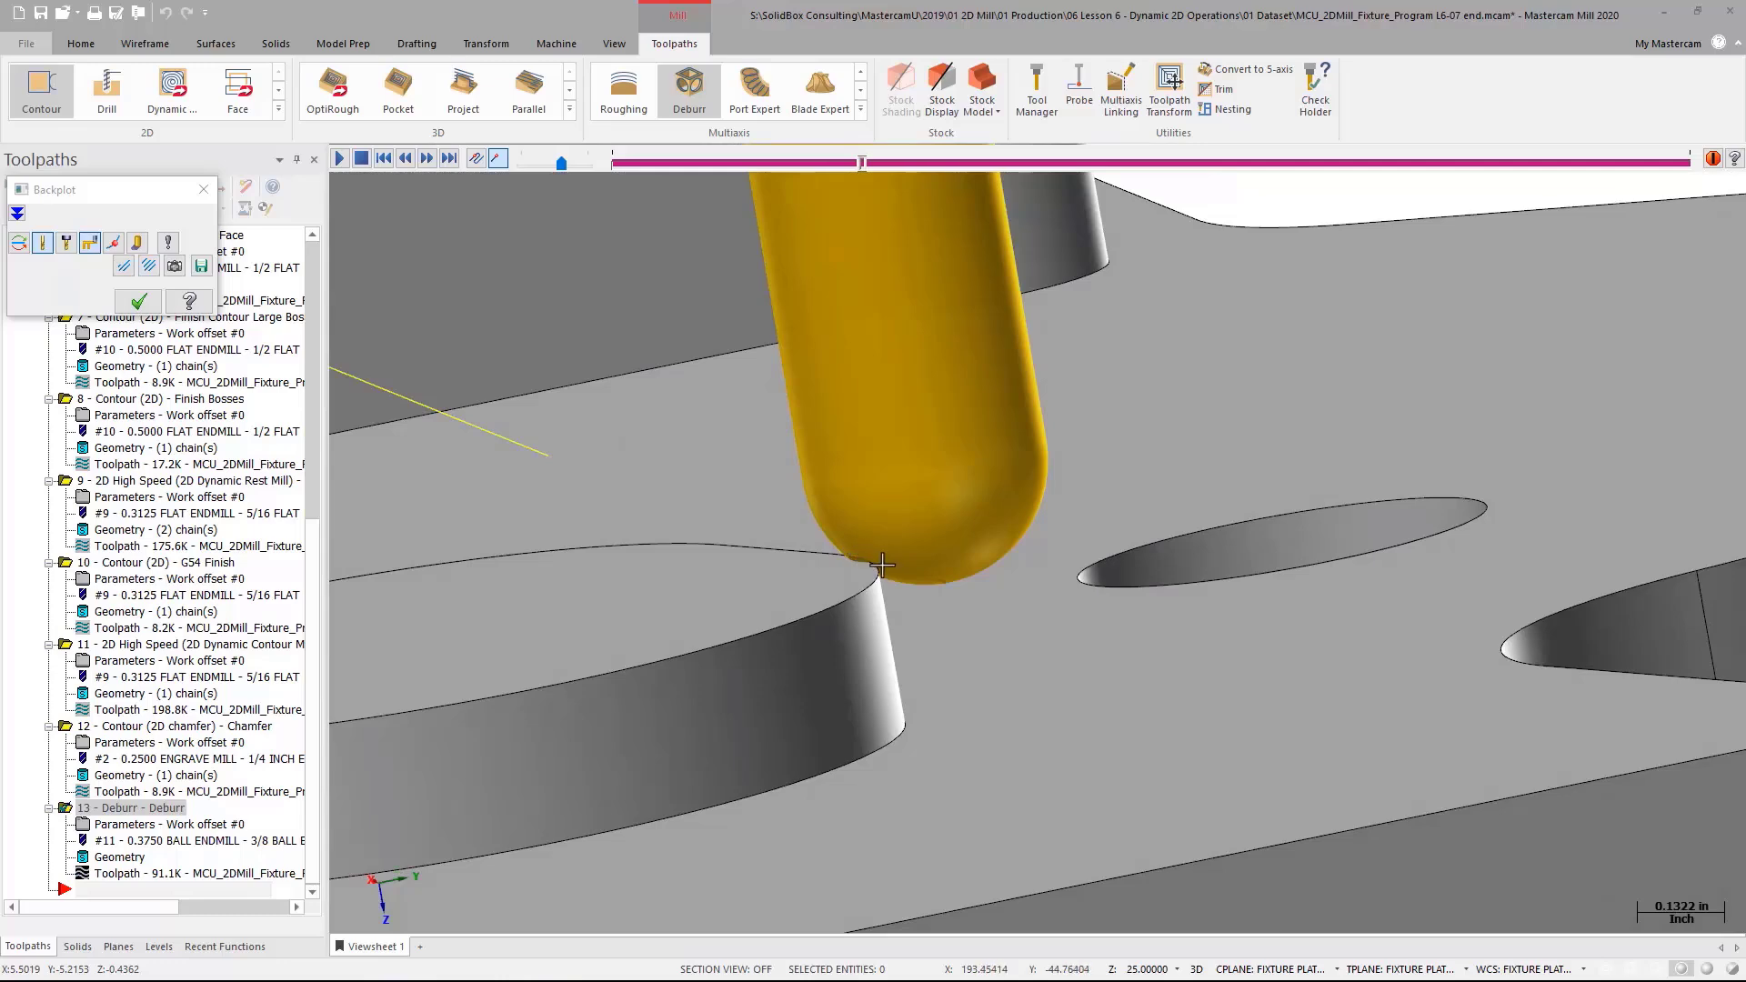
{"action": "scroll", "coordinate": [880, 628], "scroll_direction": "down", "scroll_amount": 5}
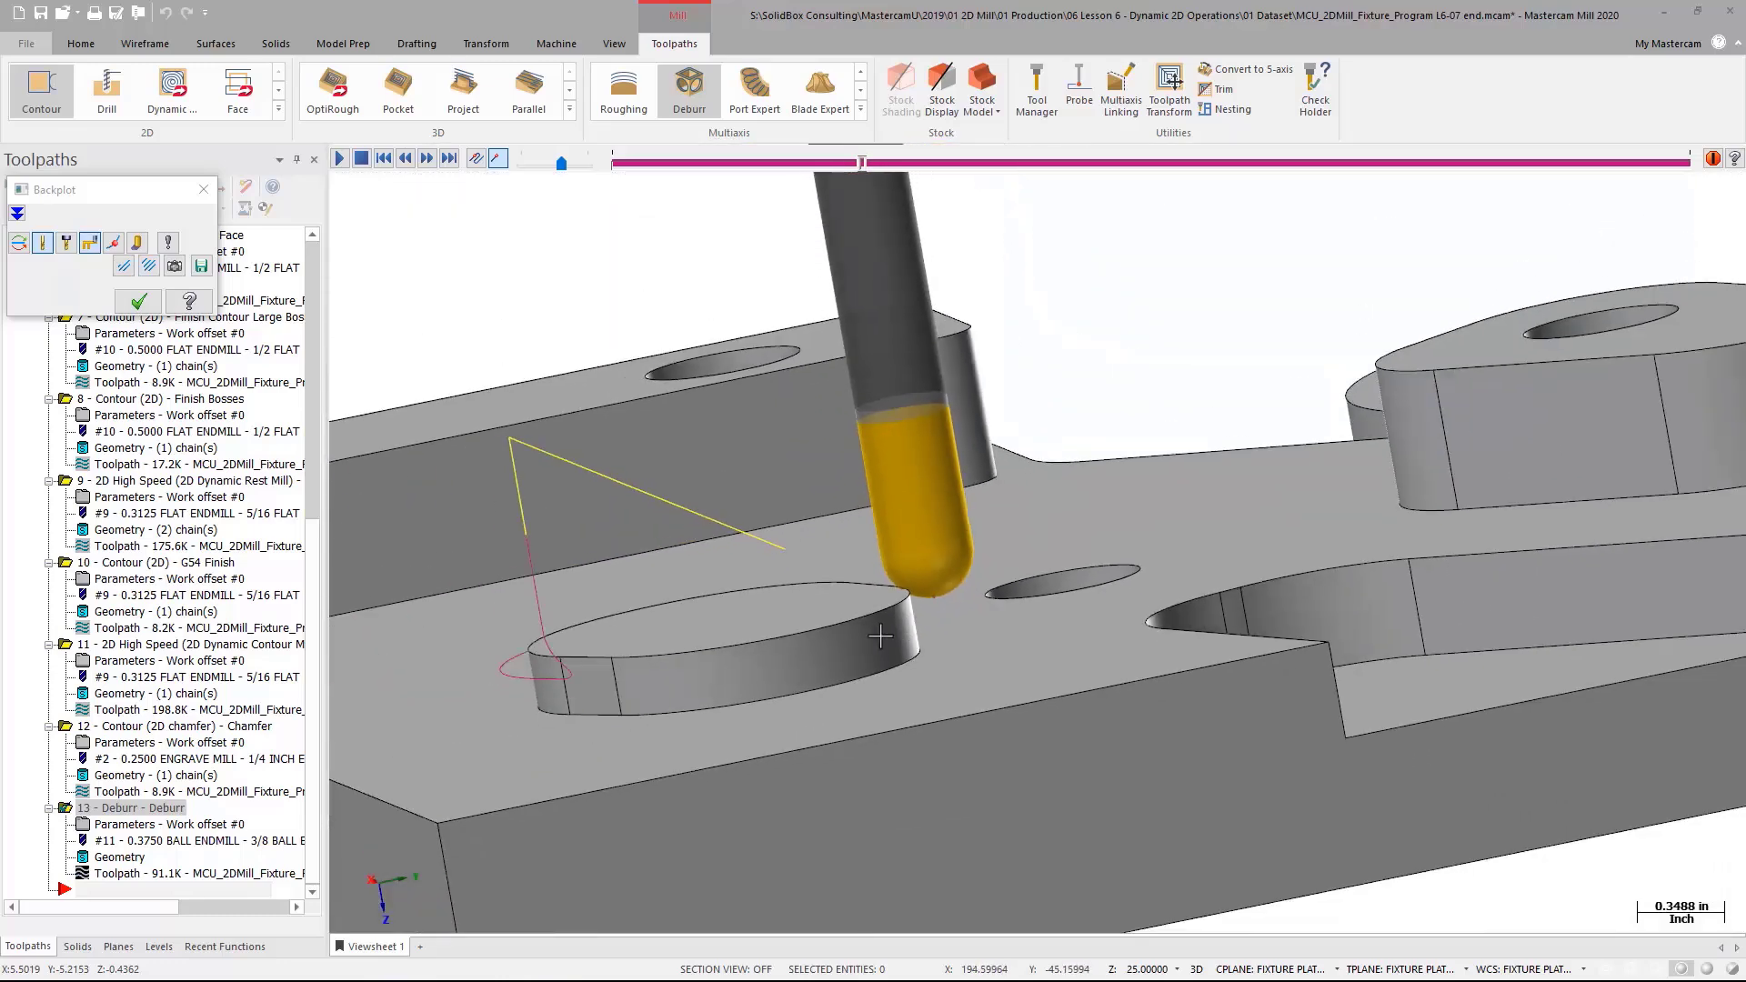
{"action": "scroll", "coordinate": [881, 636], "scroll_direction": "down", "scroll_amount": 3}
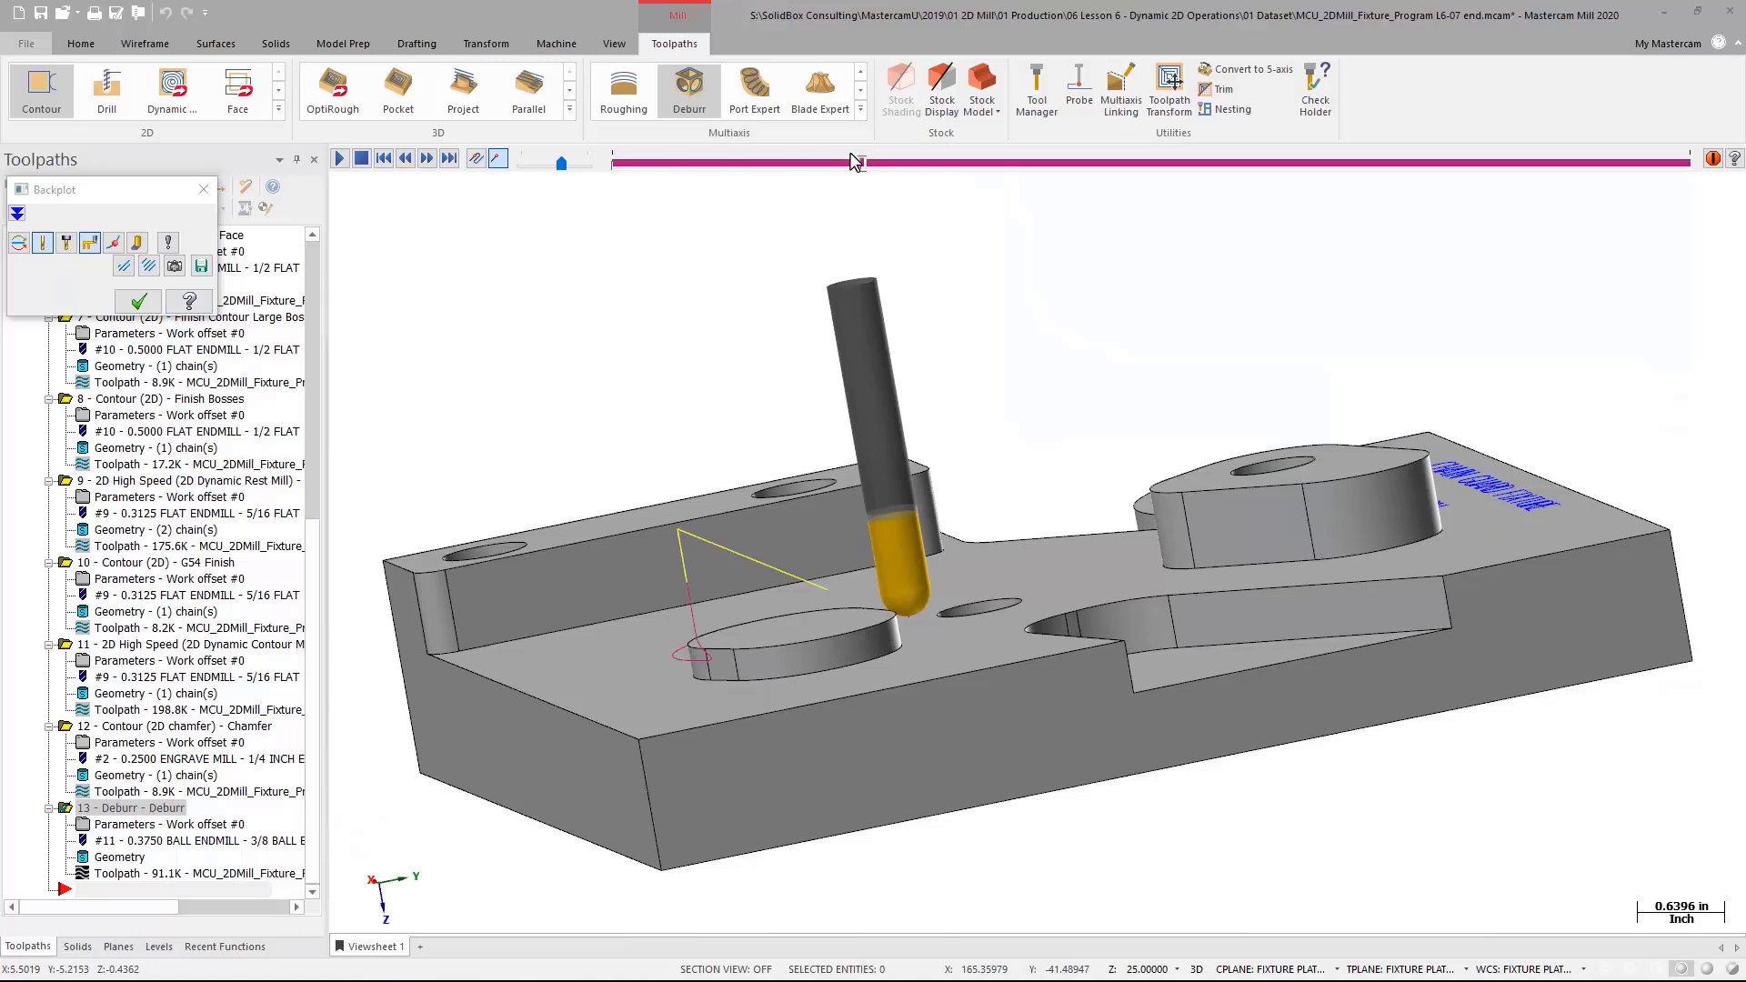
Advance the backplot through the larger boss's edge, examine the path around both bosses, and close the backplot.
{"action": "left_click_drag", "start_coordinate": [866, 164], "coordinate": [1660, 161]}
{"action": "scroll", "coordinate": [996, 509], "scroll_direction": "down", "scroll_amount": 3}
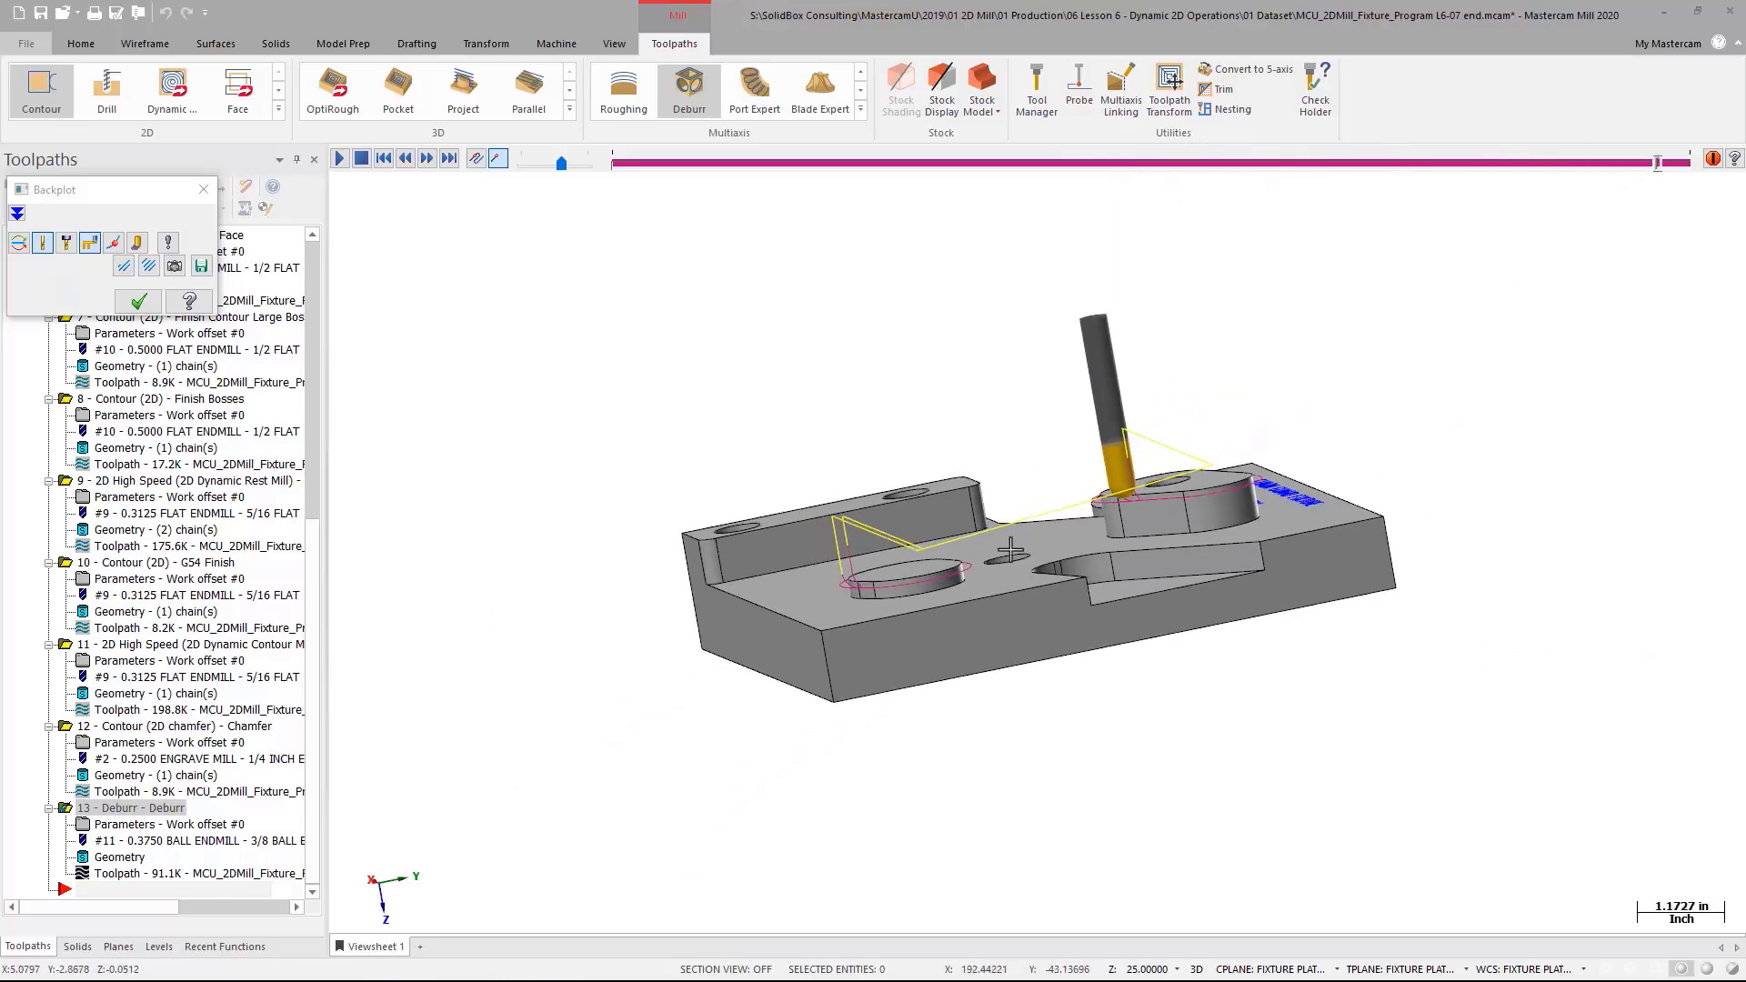
{"action": "middle_click_drag", "start_coordinate": [1010, 550], "coordinate": [1087, 616]}
{"action": "scroll", "coordinate": [1037, 621], "scroll_direction": "down", "scroll_amount": 1}
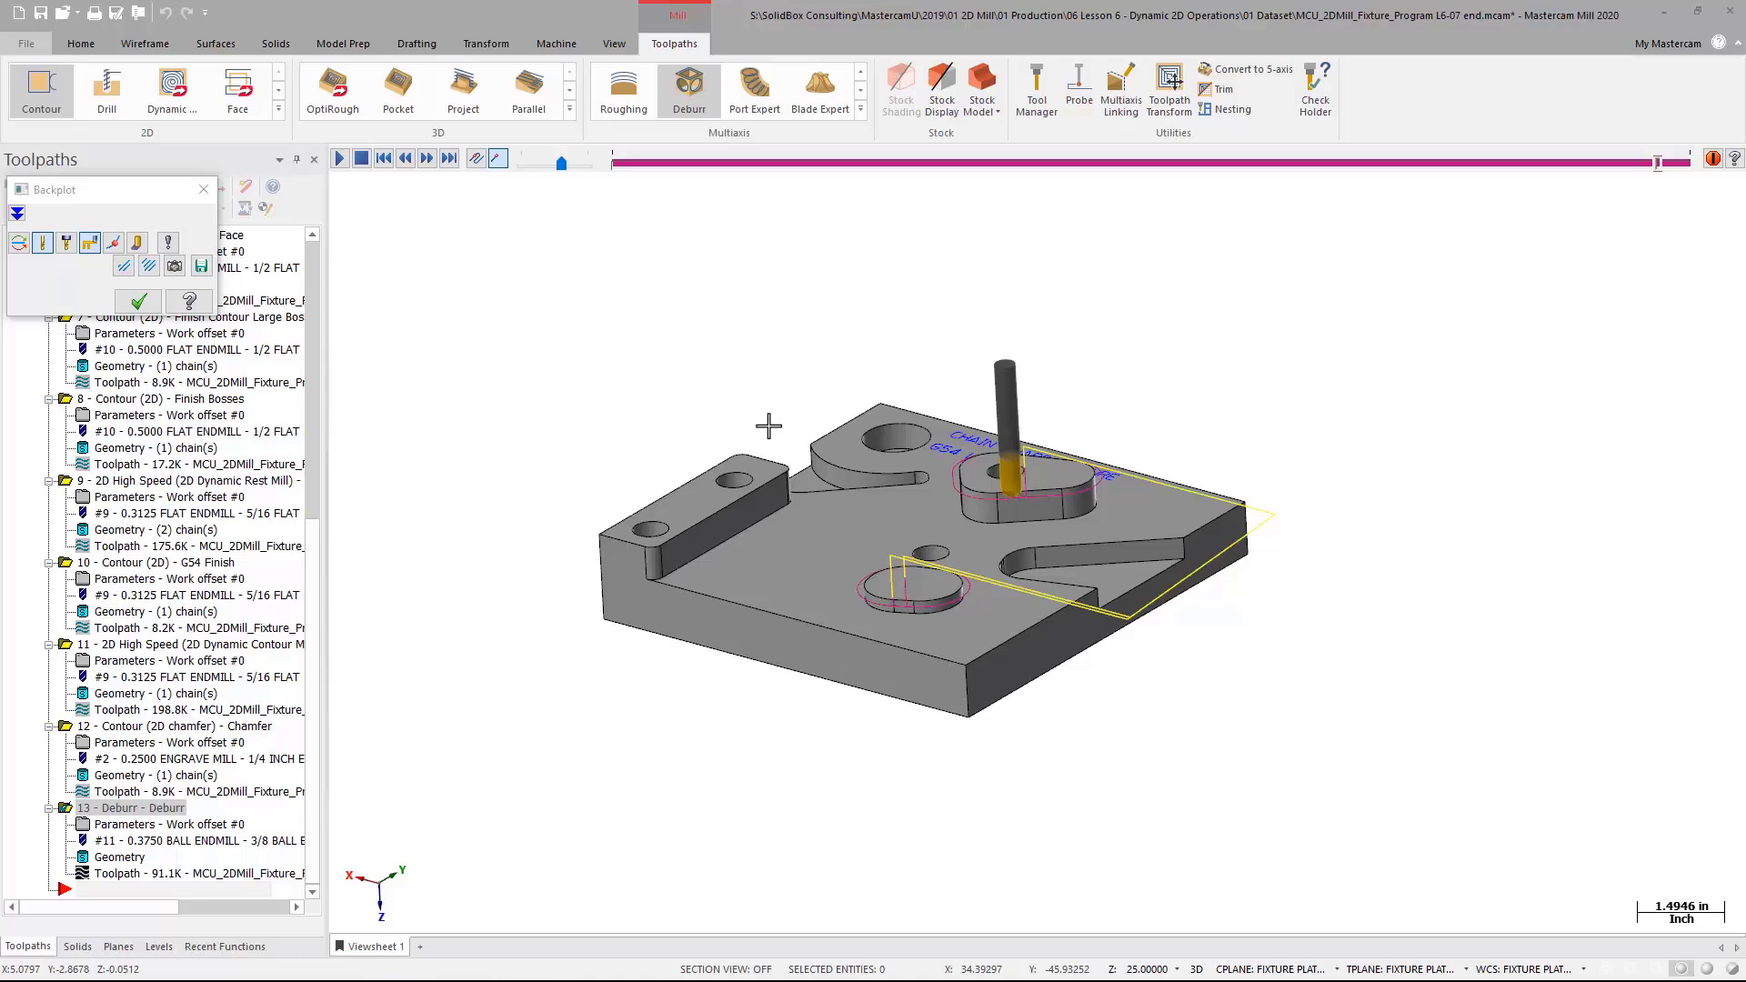
{"action": "left_click", "coordinate": [139, 301]}
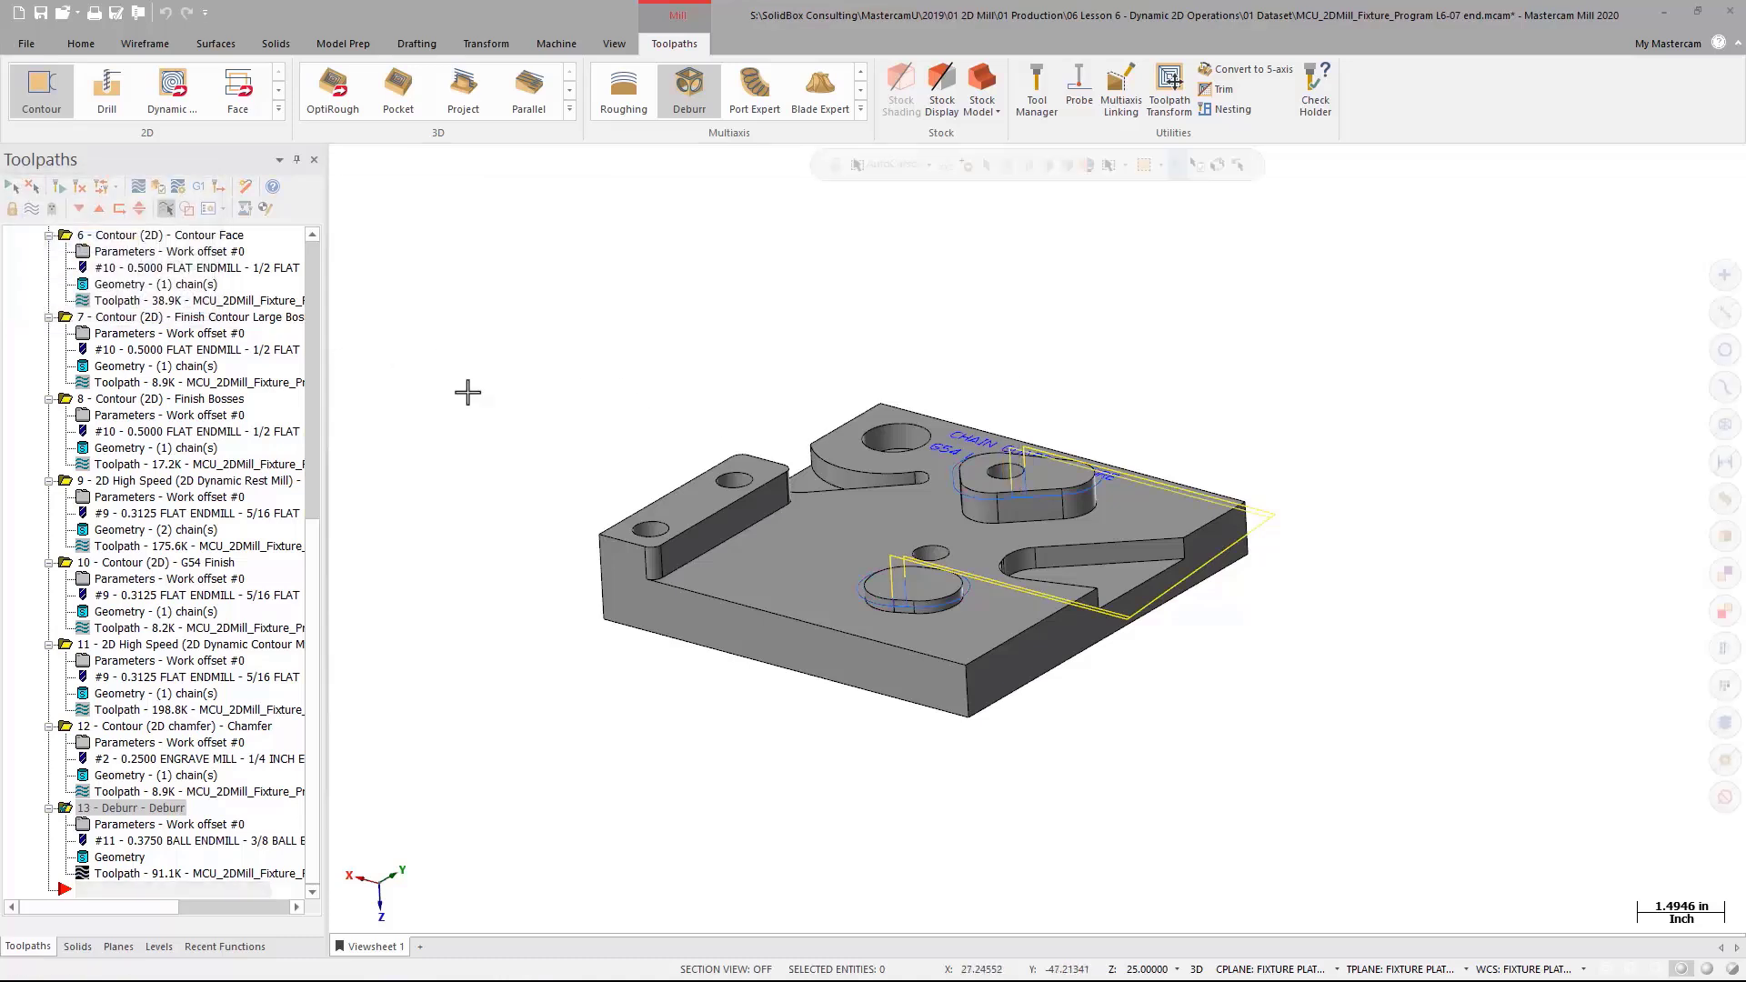
Restore the isometric view and delete the Deburr operation from the toolpath list.
{"action": "right_click", "coordinate": [769, 351]}
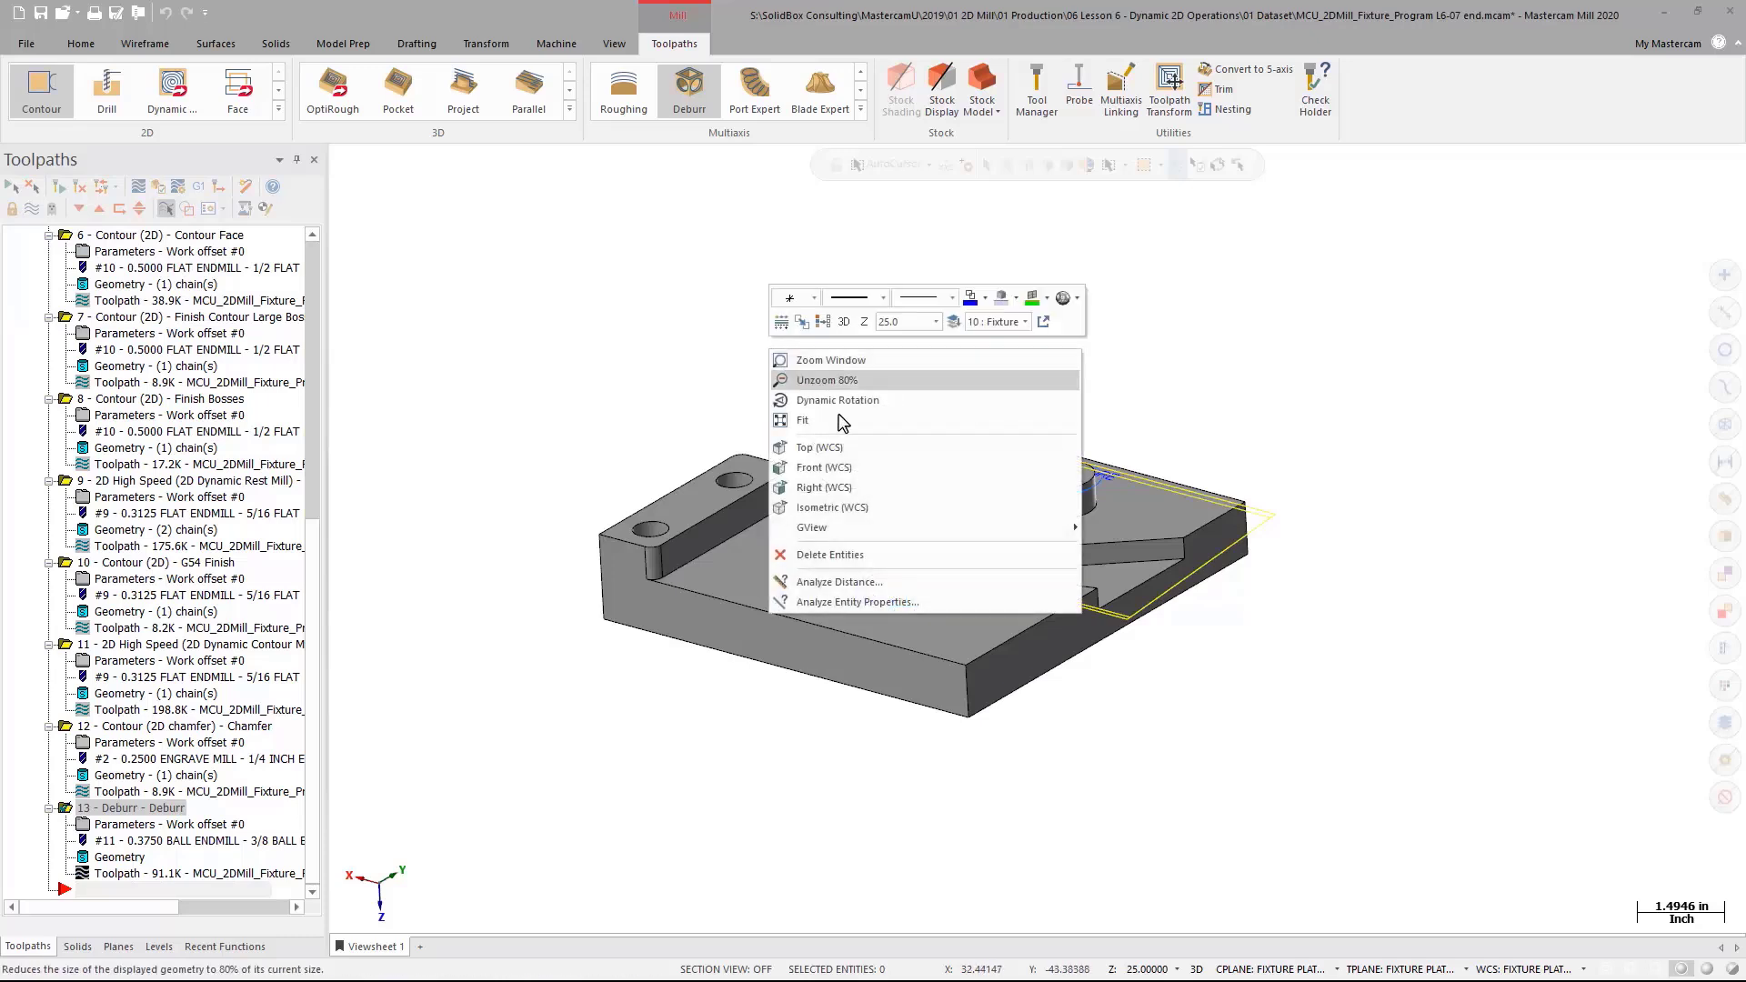
{"action": "left_click", "coordinate": [876, 508]}
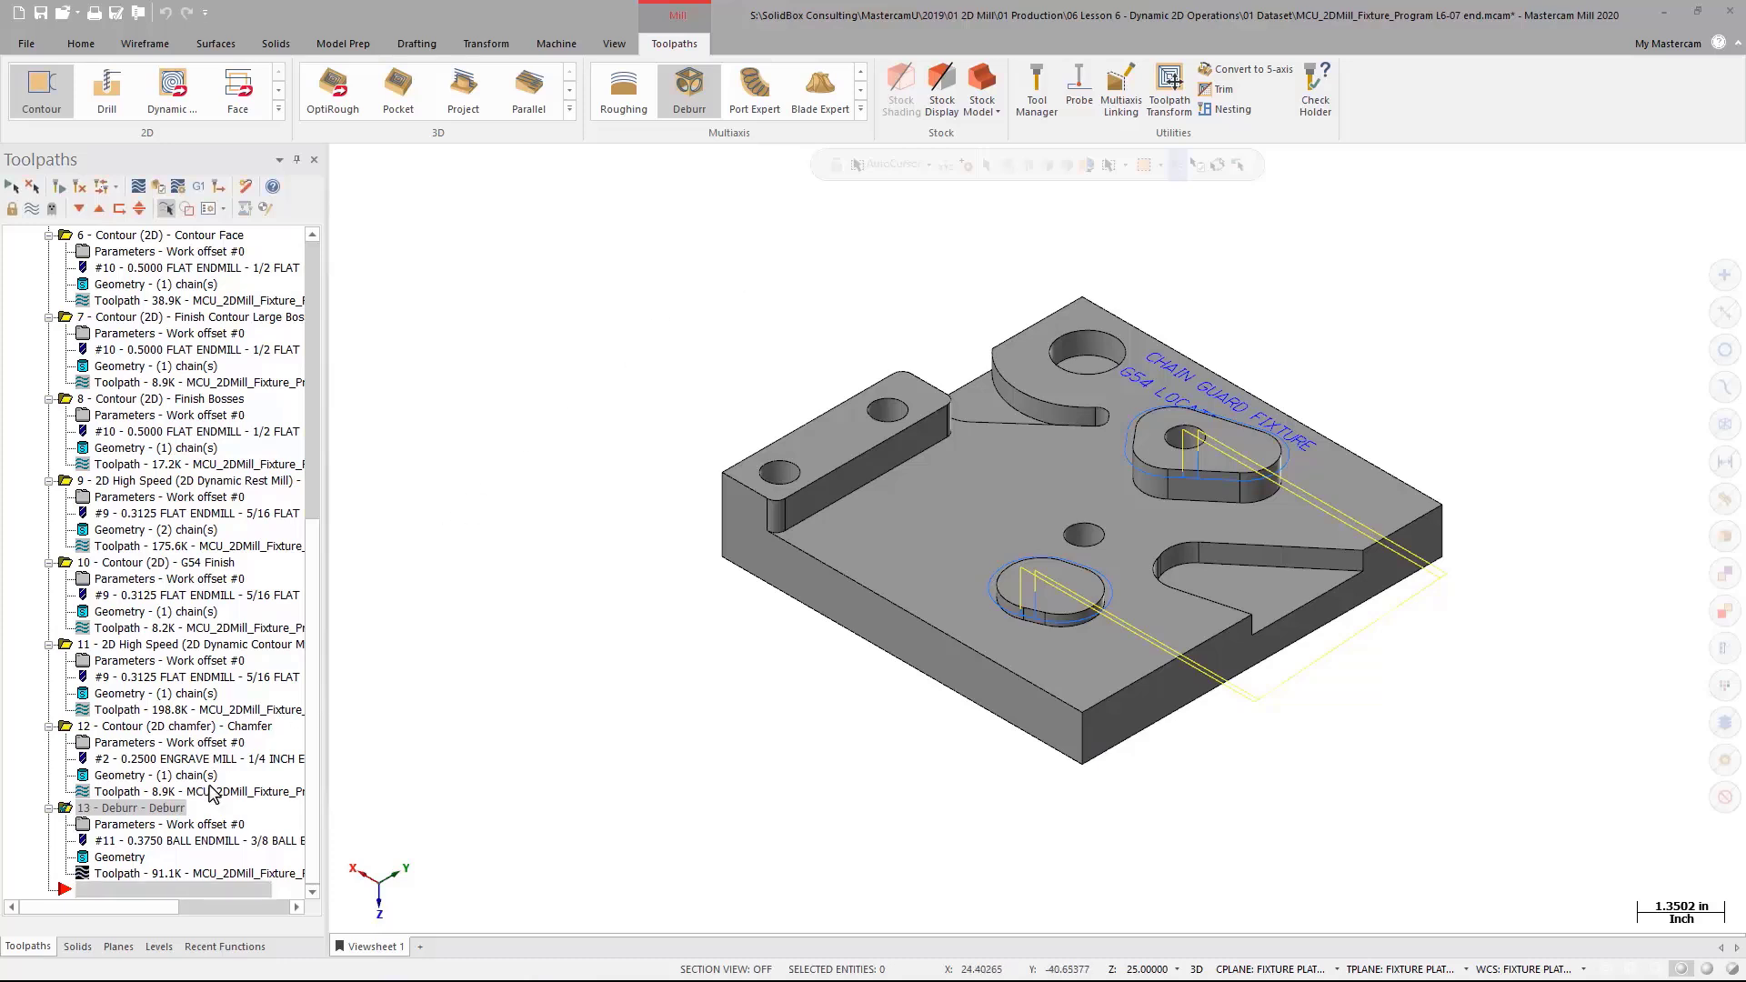
{"action": "right_click", "coordinate": [118, 812]}
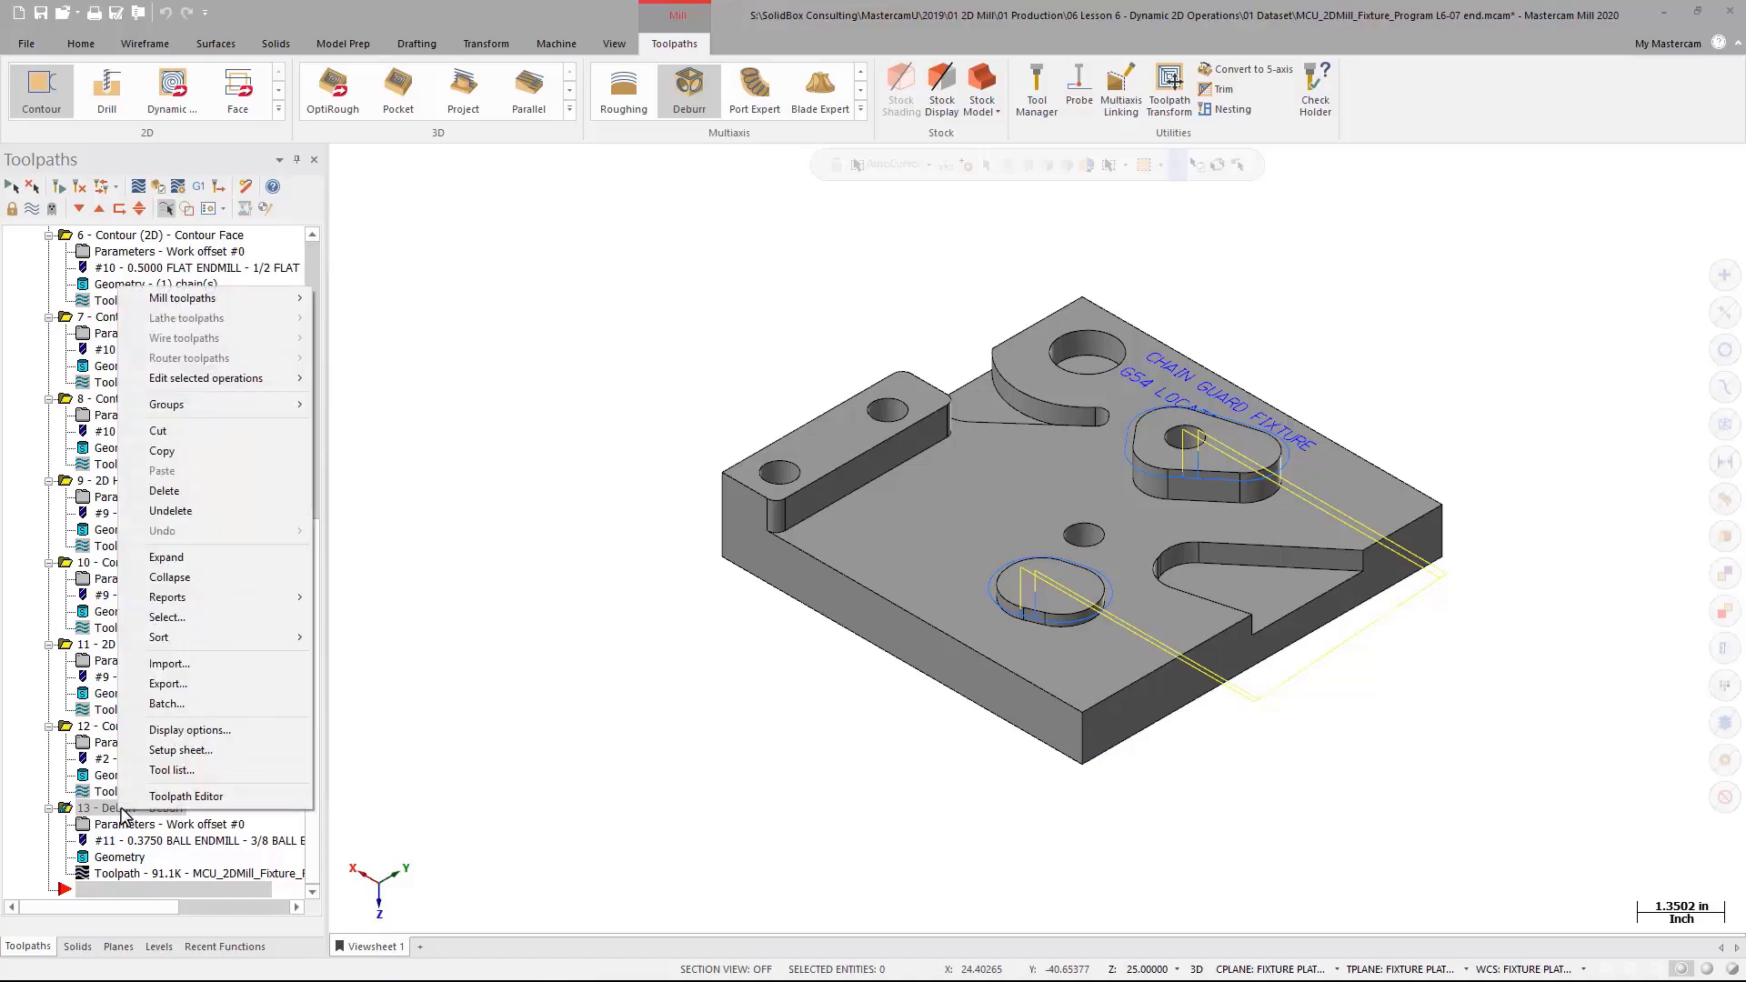
{"action": "left_click", "coordinate": [210, 491]}
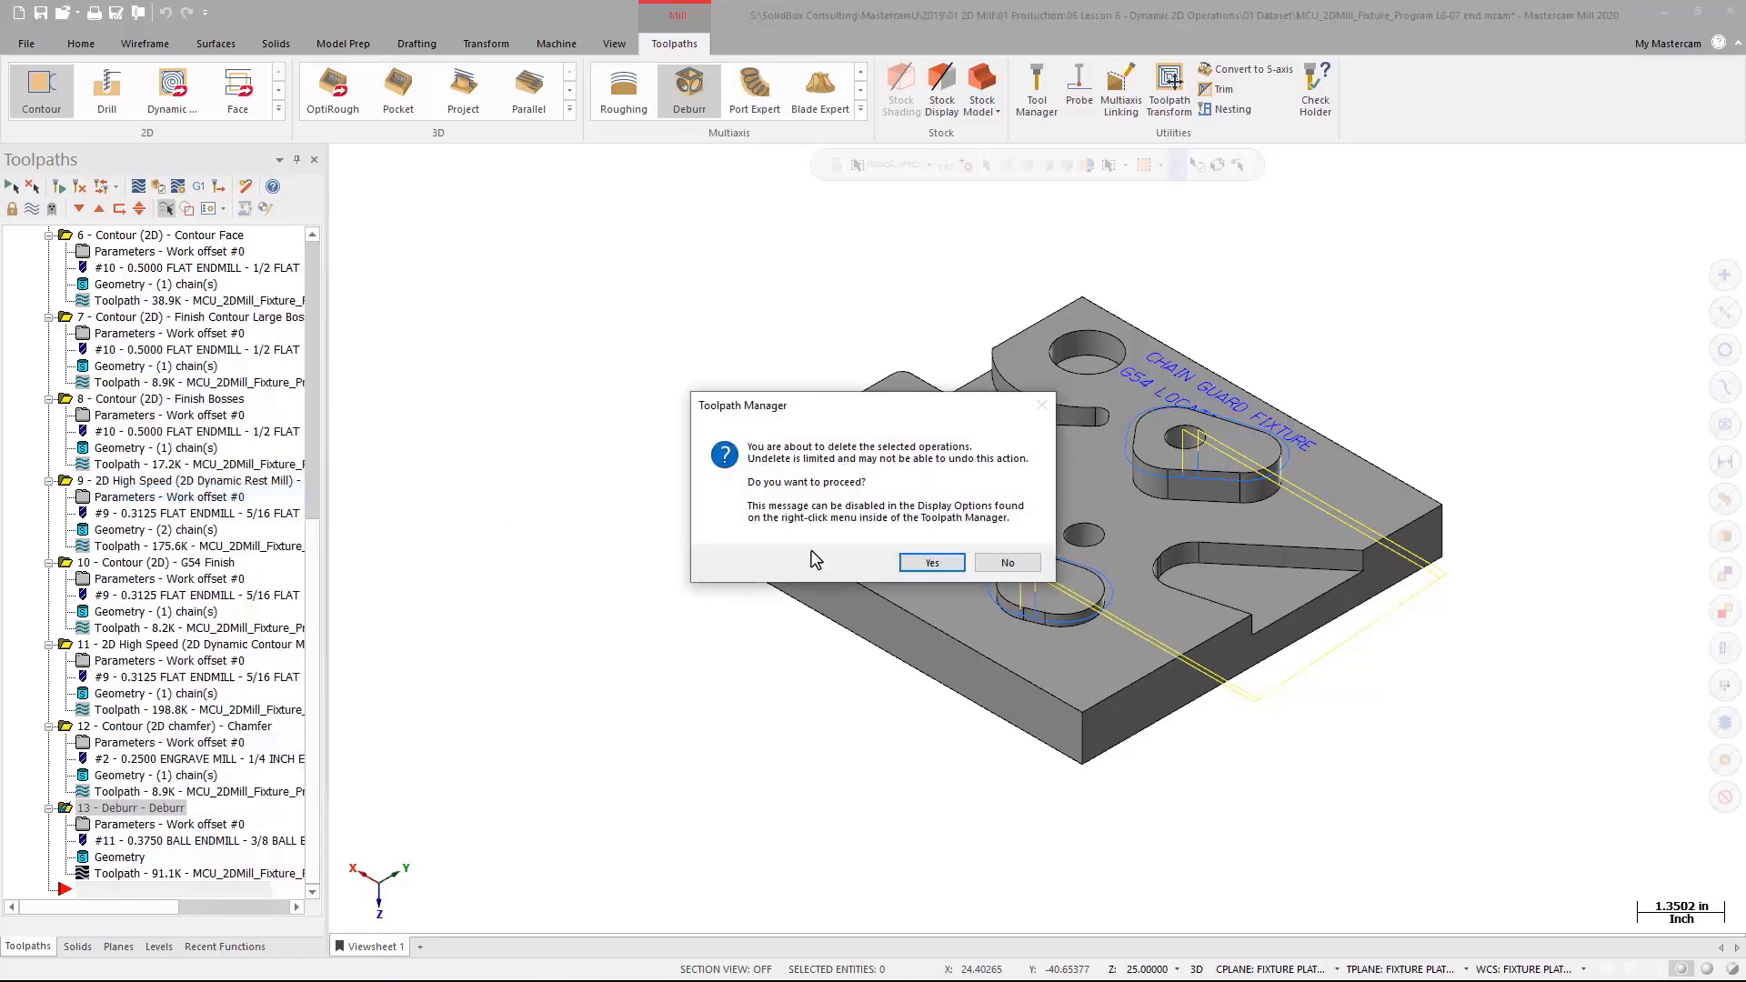
{"action": "left_click", "coordinate": [934, 558]}
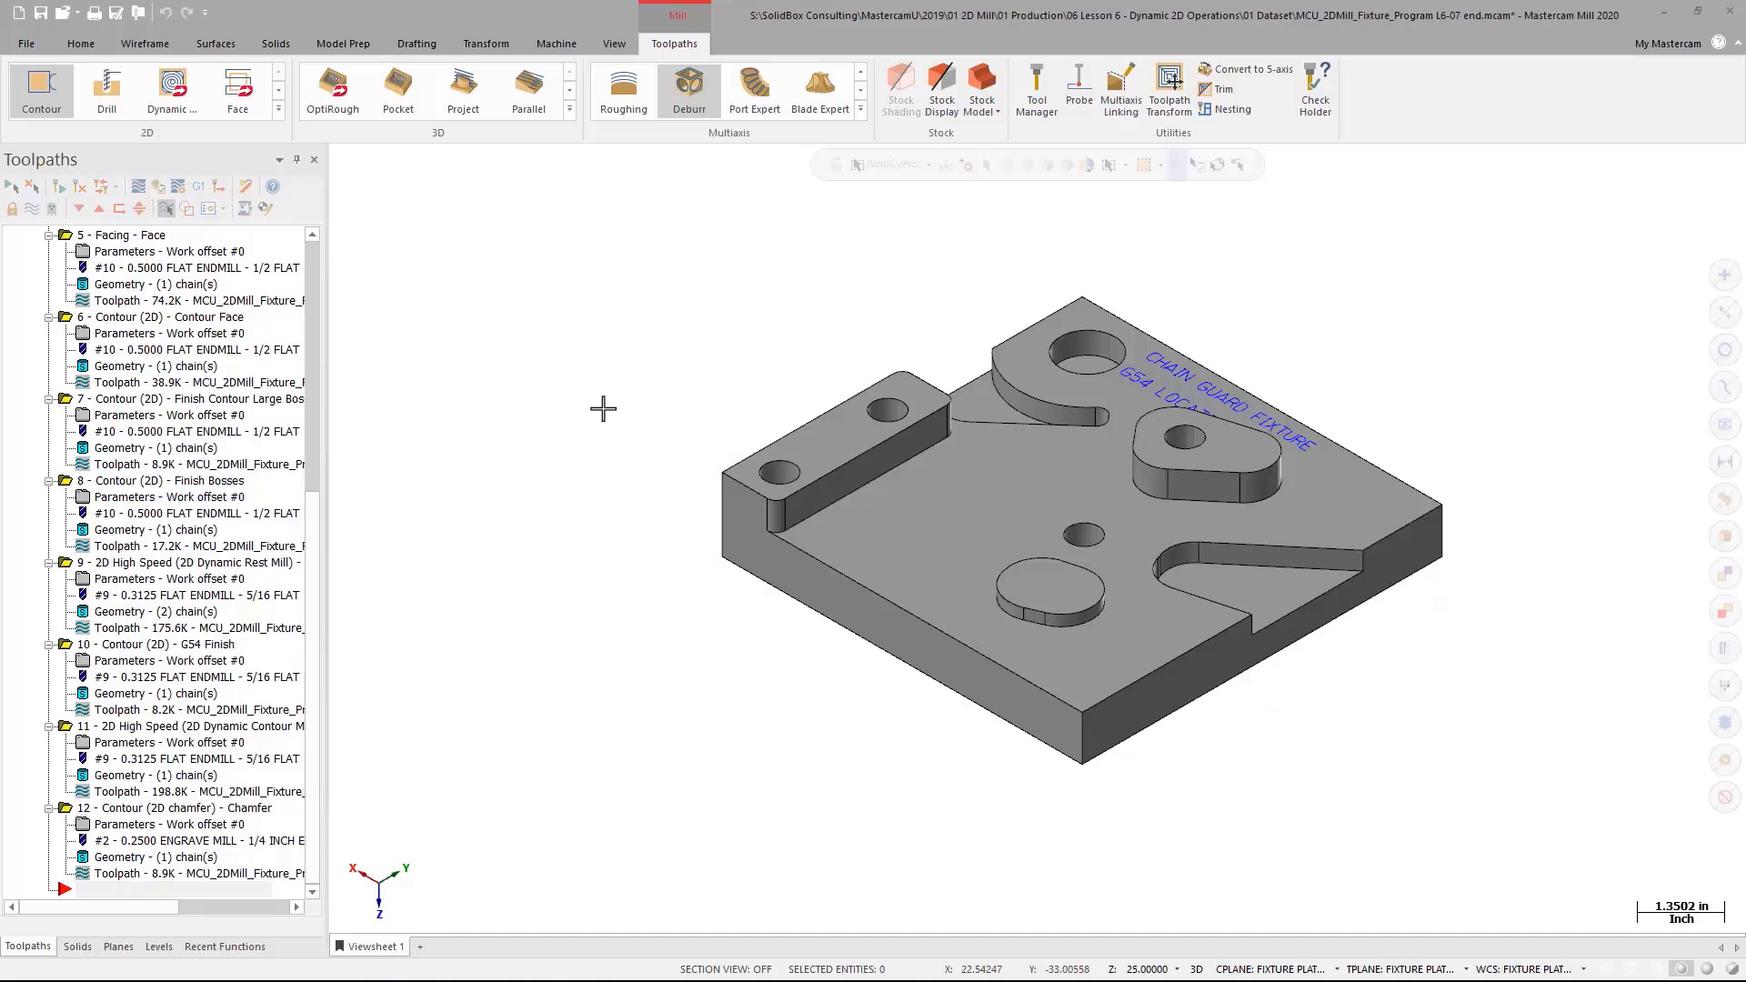